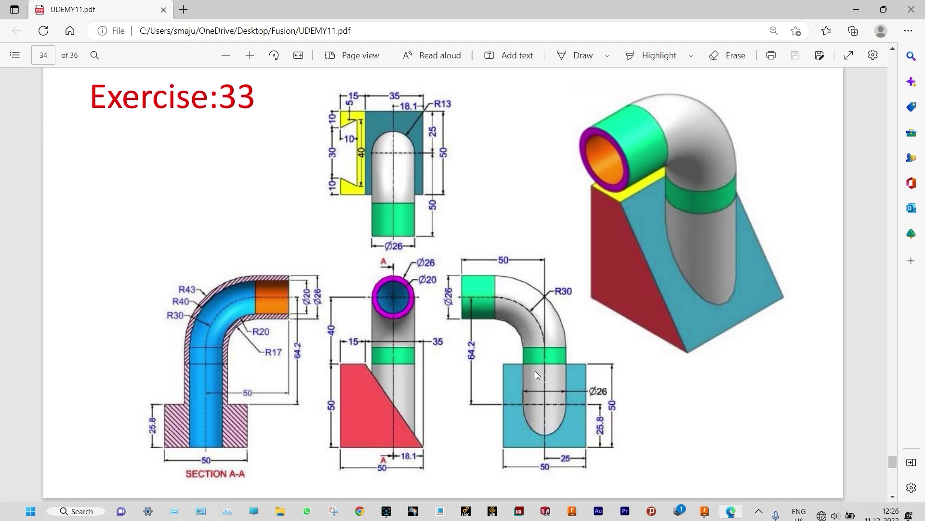
Switch to Fusion 360, create a new design and save it as Exercise33 in the Fusion folder
key("alt+Tab")
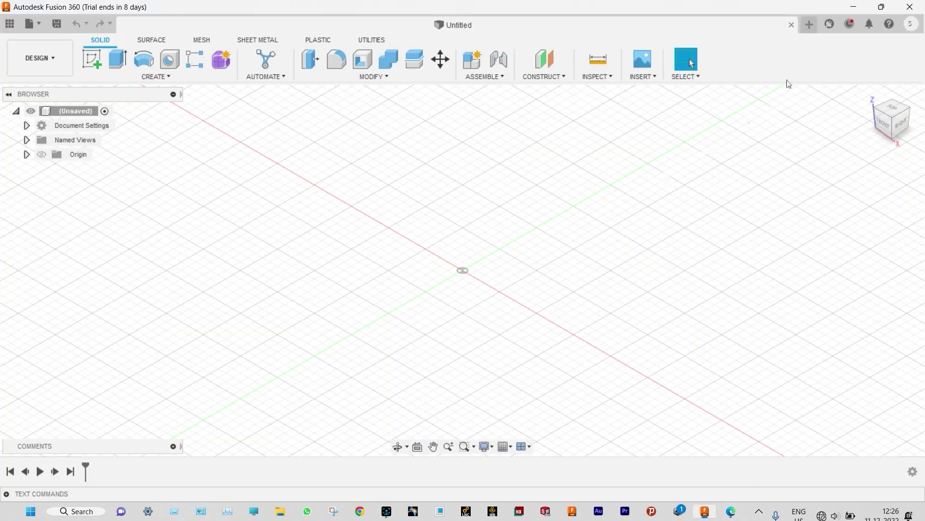
left_click(809, 25)
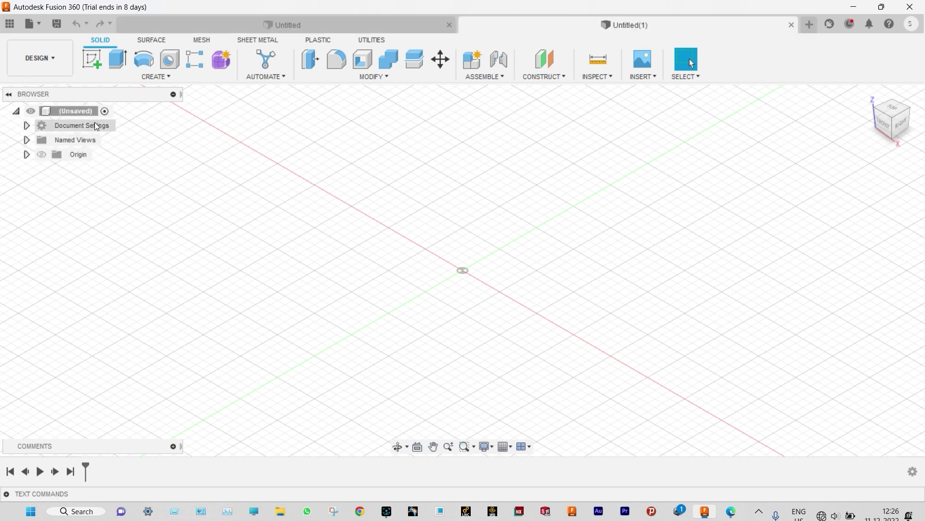
left_click(56, 23)
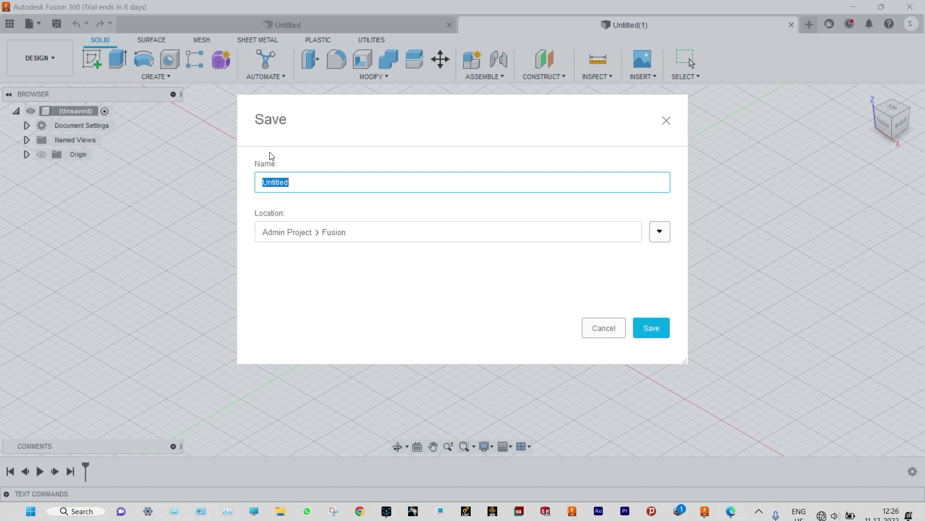
type("Exercise33")
left_click(652, 328)
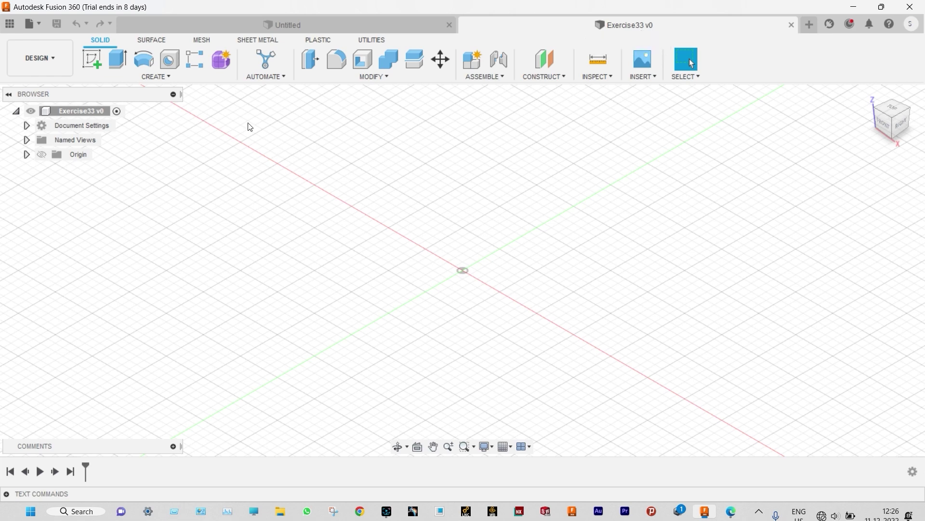
Start a sketch on the front plane and draw a vertical construction line about 57 mm long up from the origin
left_click(96, 62)
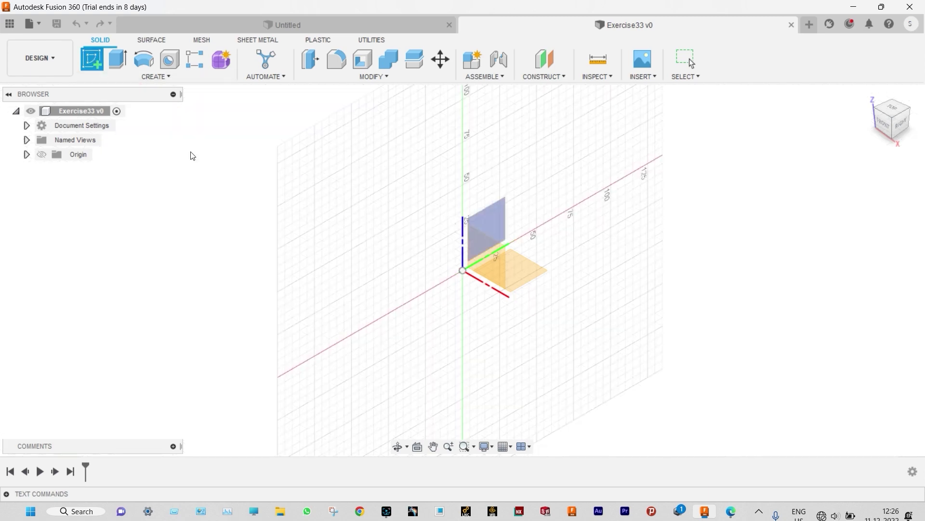
left_click(493, 256)
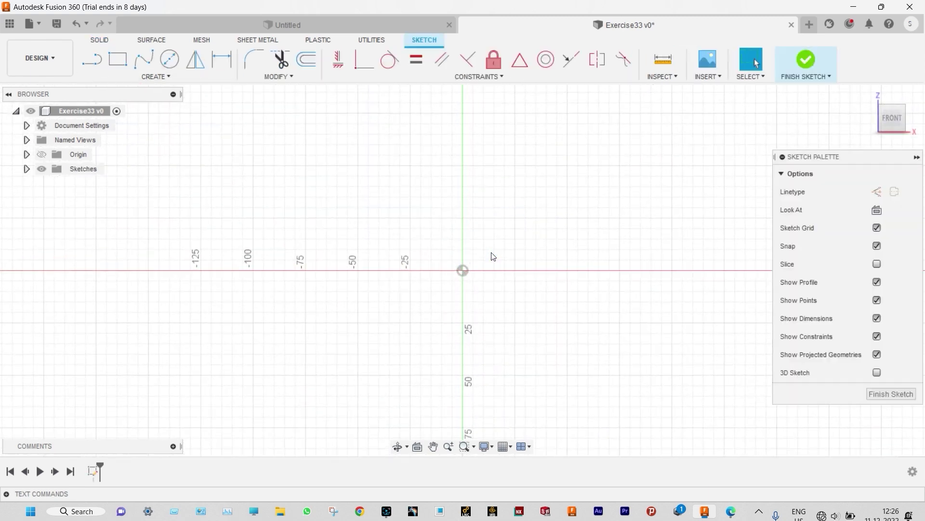
left_click(97, 66)
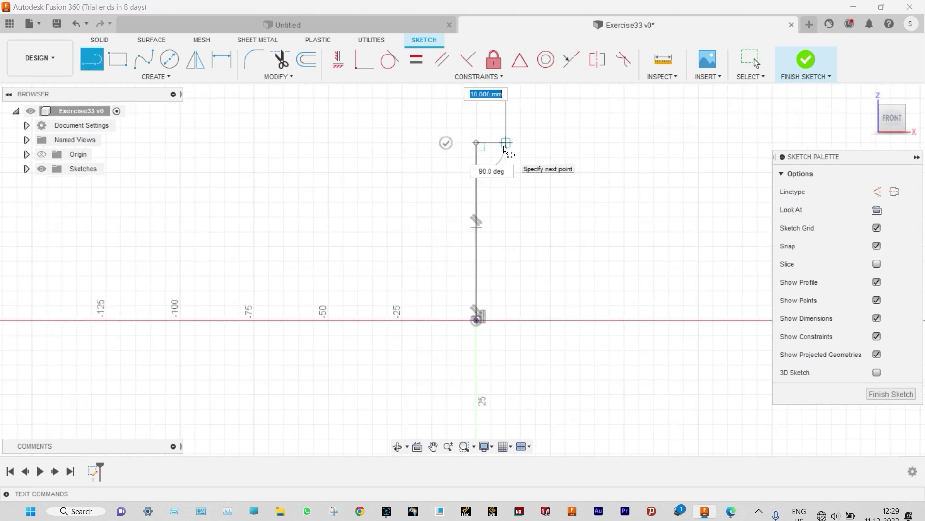
key("Escape")
left_click(478, 187)
left_click(478, 190)
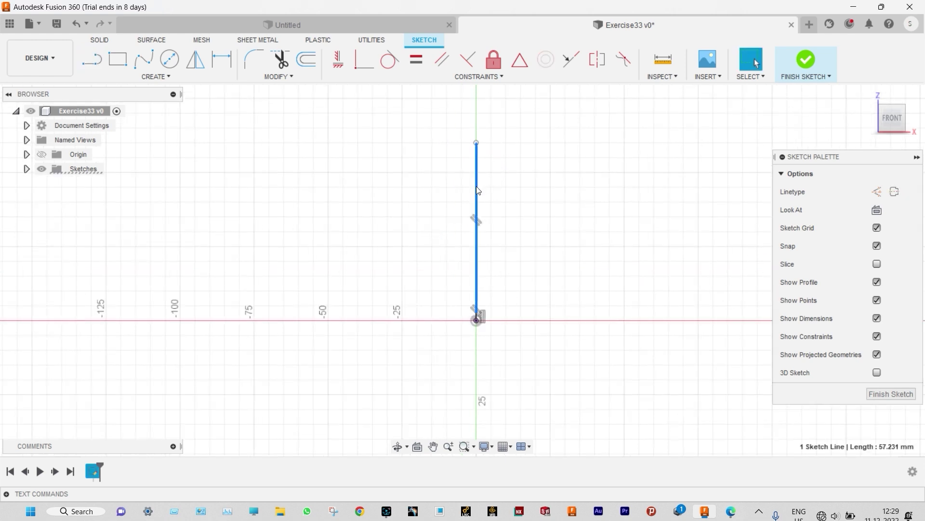
key("x")
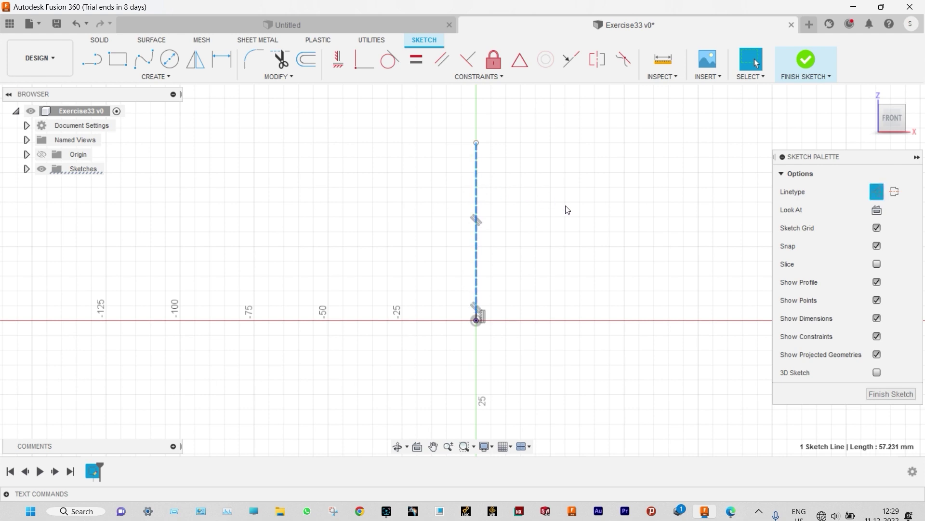
left_click(117, 63)
key("Escape")
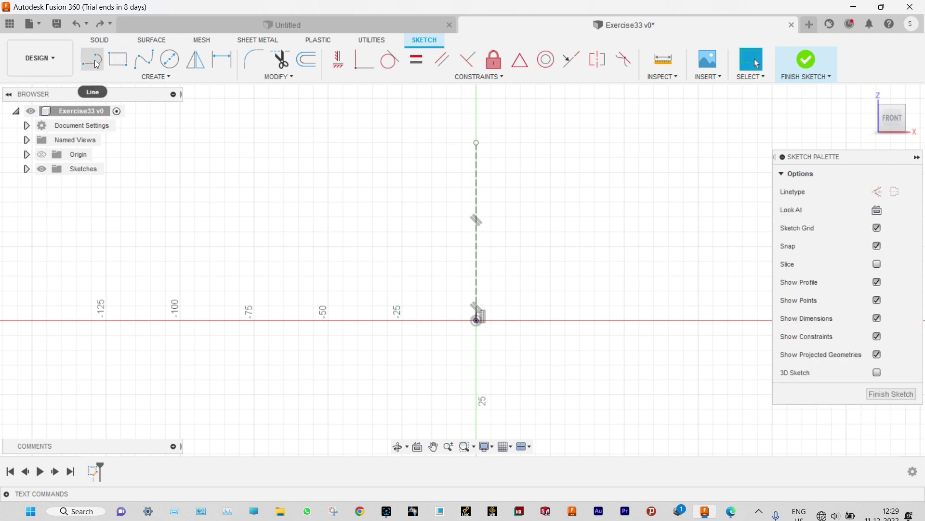
Sketch a closed right trapezoid around the construction line, about 50 mm wide at the base, 20 mm at the upper edge and 55 mm high
left_click(96, 65)
left_click(402, 320)
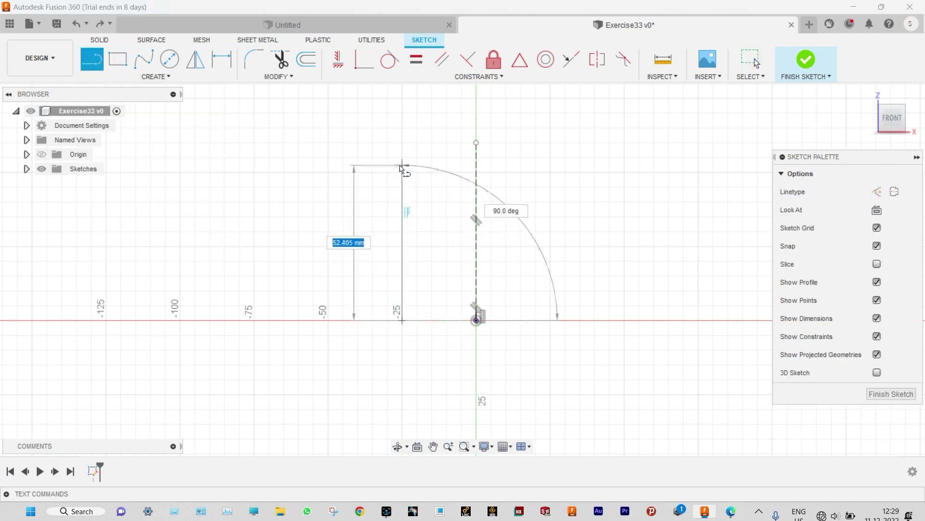
left_click(402, 158)
left_click(461, 158)
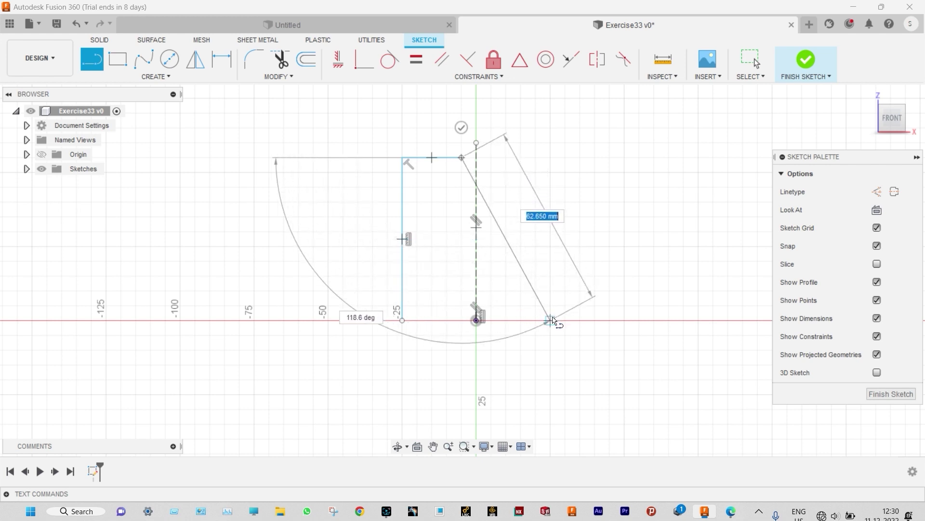
left_click(550, 320)
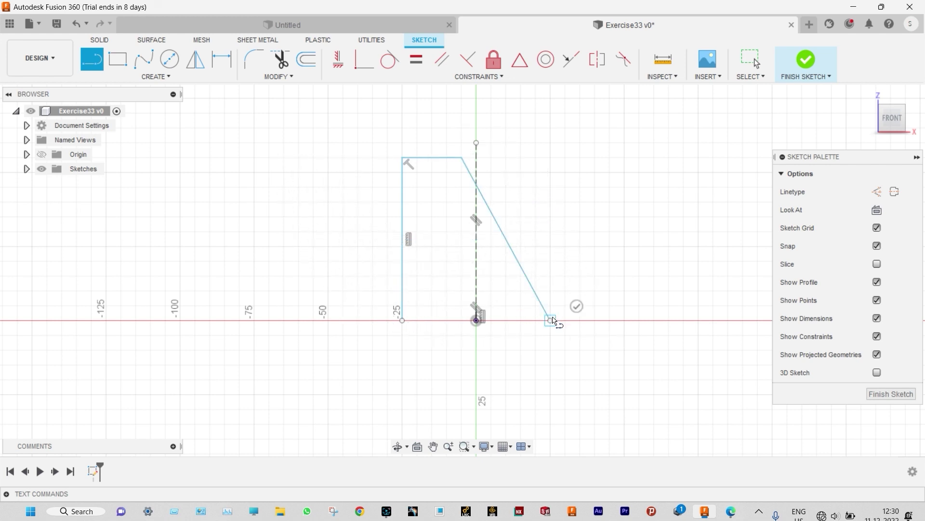
left_click(403, 320)
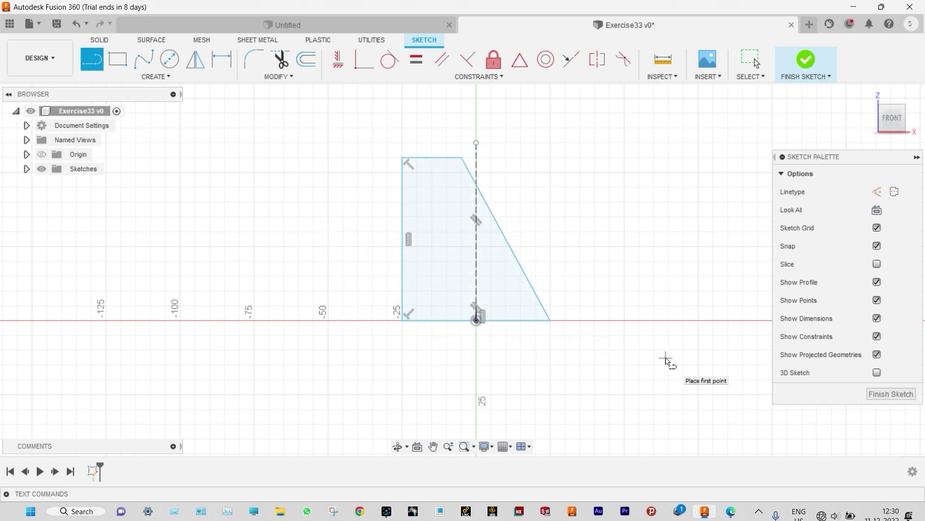
Dimension the distance from the origin to the trapezoid's lower sloped-side corner as 18.1 mm, checking the exercise drawing
left_click(222, 60)
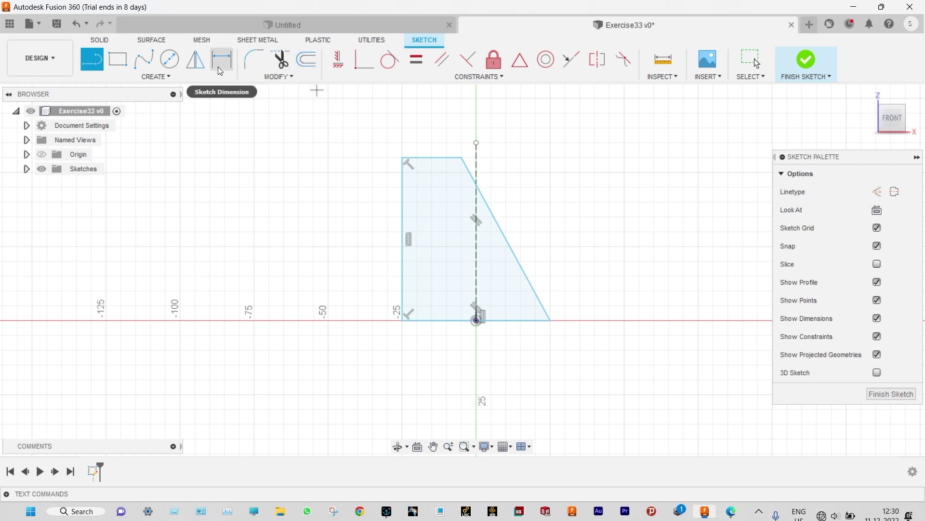
left_click(476, 320)
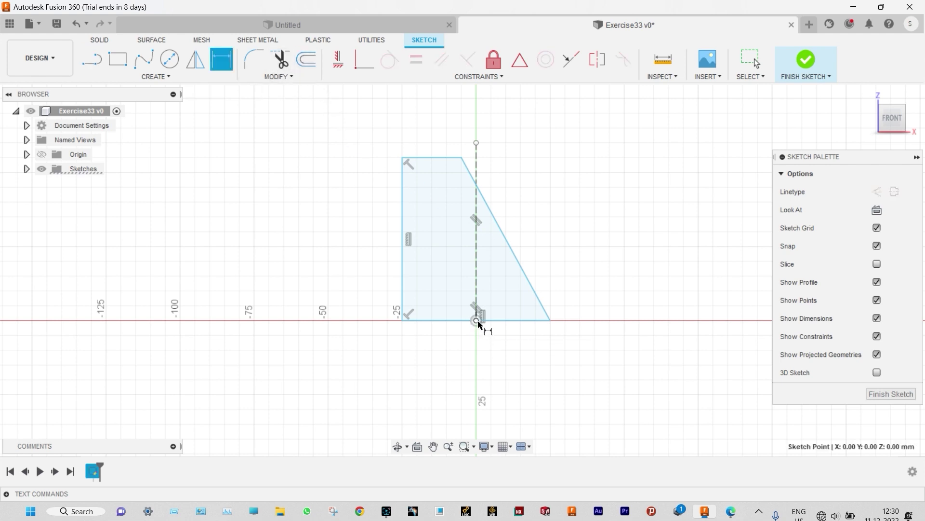
left_click(550, 321)
left_click(528, 346)
left_click(730, 510)
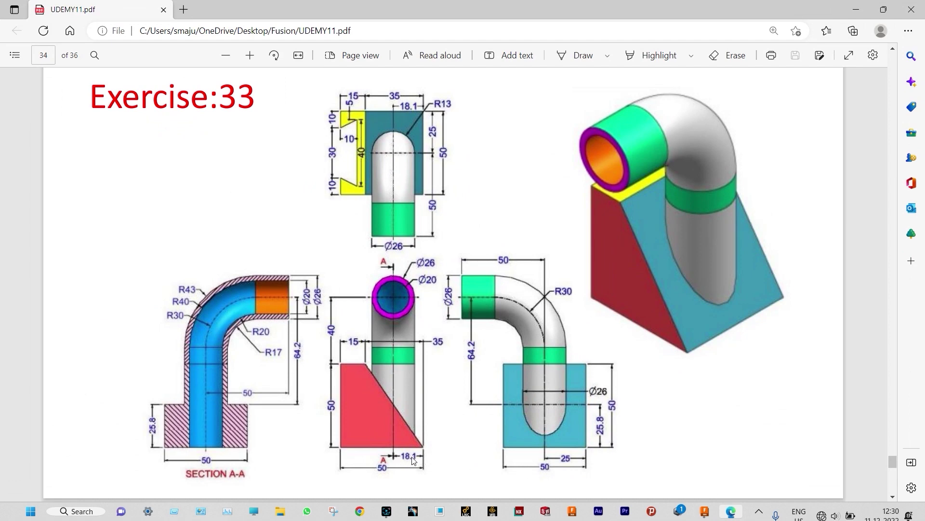
left_click(856, 9)
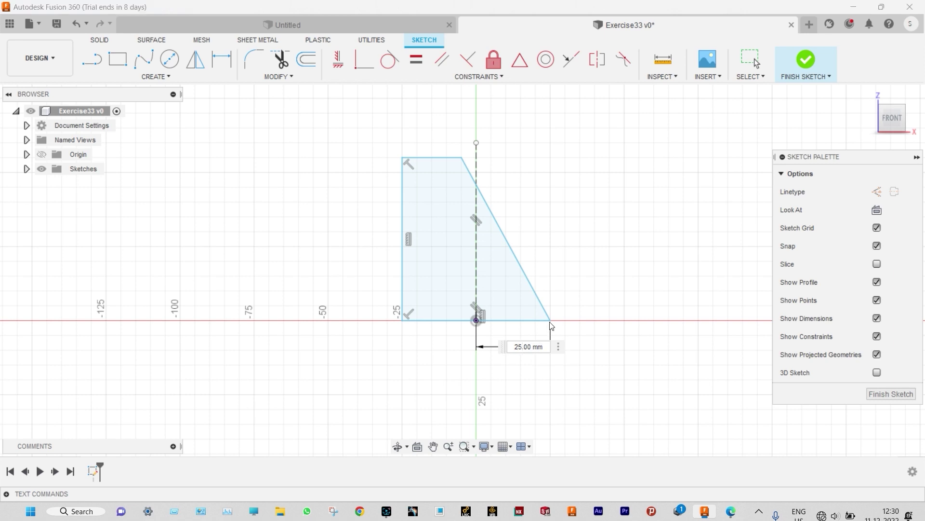
key("BackSpace")
key("BackSpace")
key("BackSpace")
type("18.1")
key("Return")
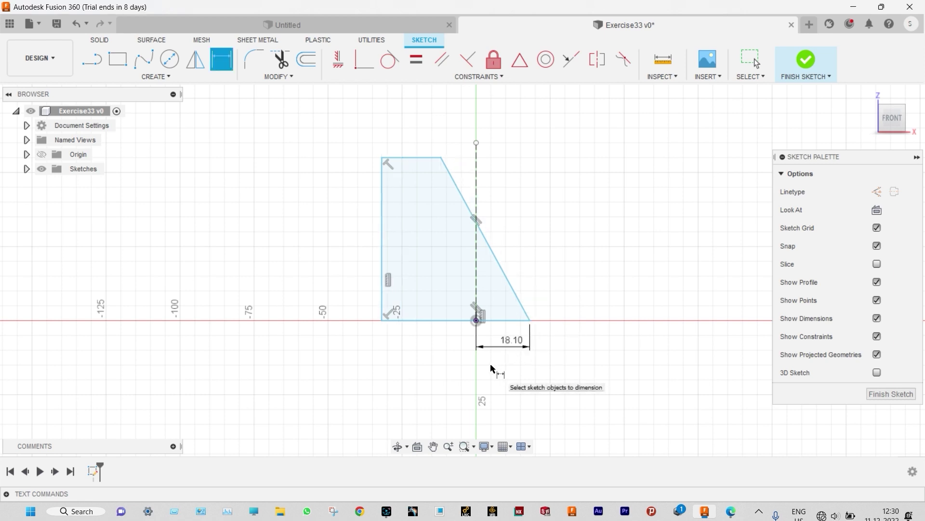
Dimension the trapezoid's overall base width at 50 mm and its vertical side at 55 mm
left_click(530, 320)
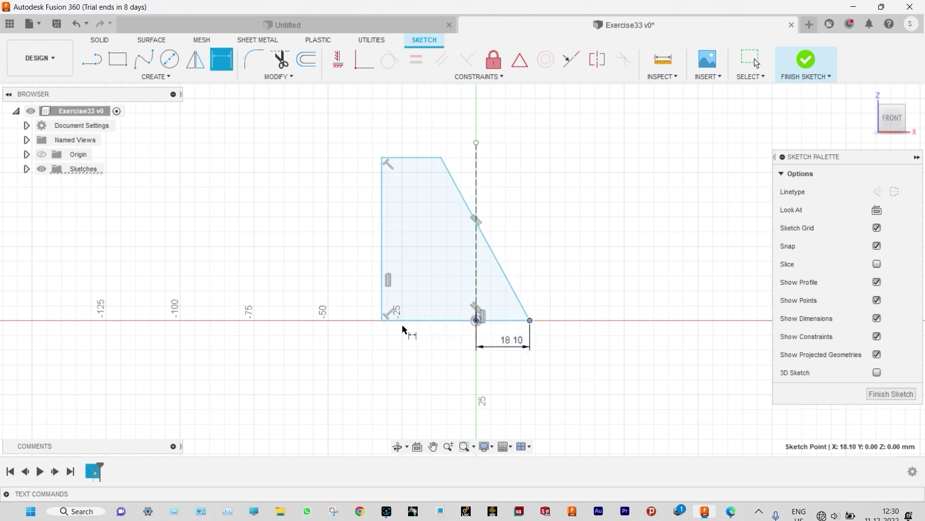
left_click(382, 321)
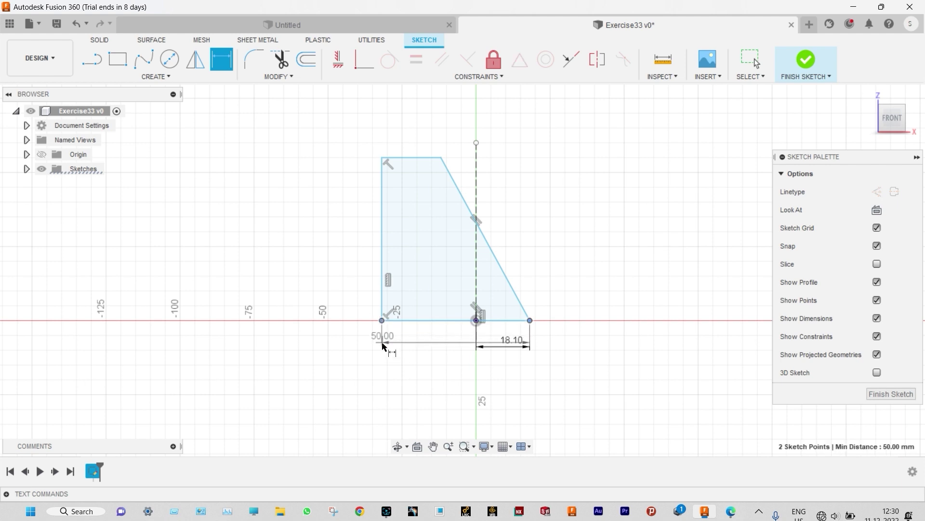
left_click(391, 377)
left_click(383, 299)
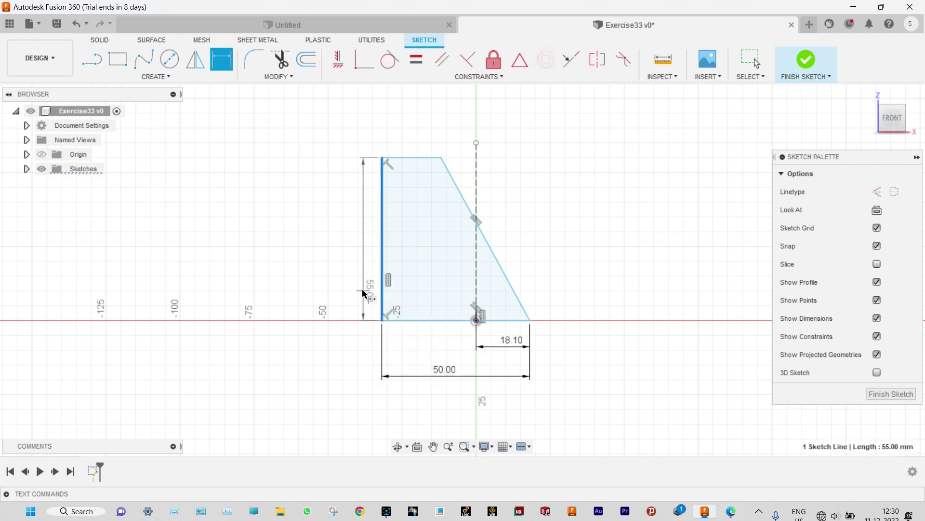
left_click(349, 248)
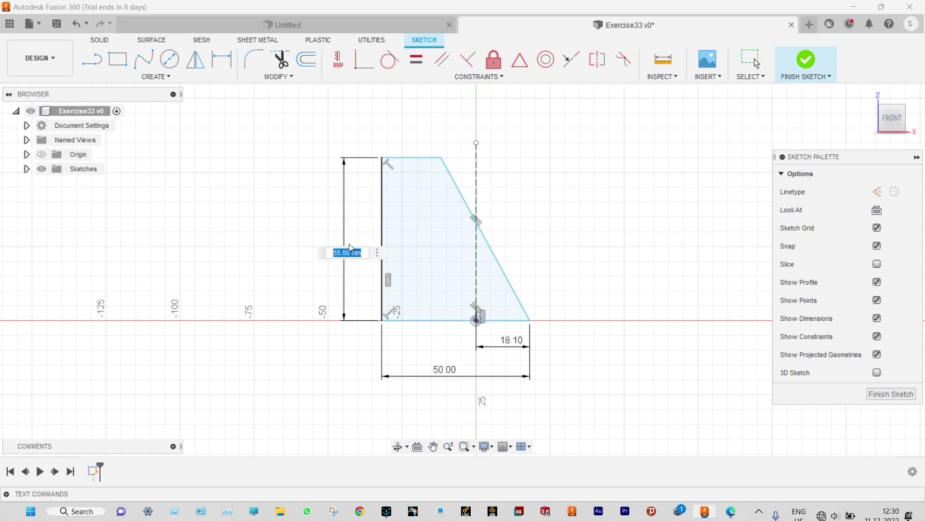
key("Return")
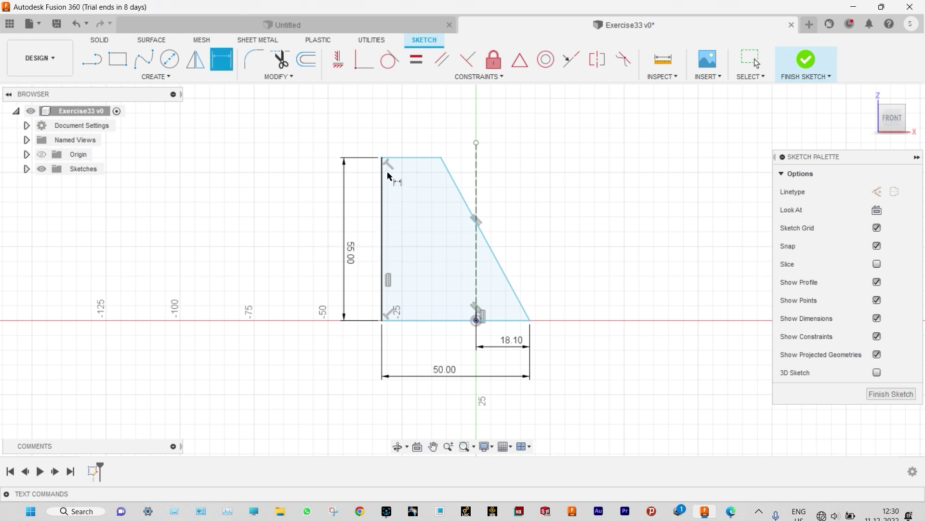
Dimension the trapezoid's upper horizontal edge to 15 mm
left_click(410, 157)
left_click(409, 141)
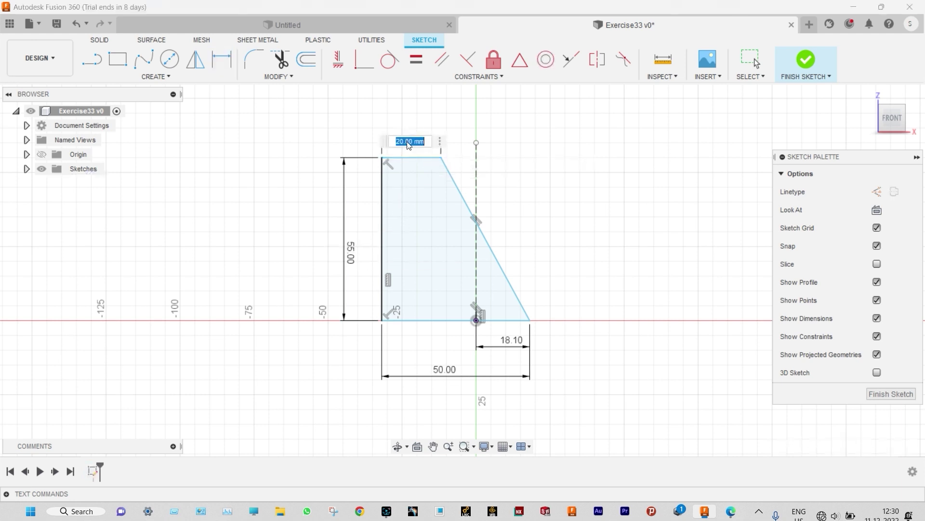
type("15")
key("Return")
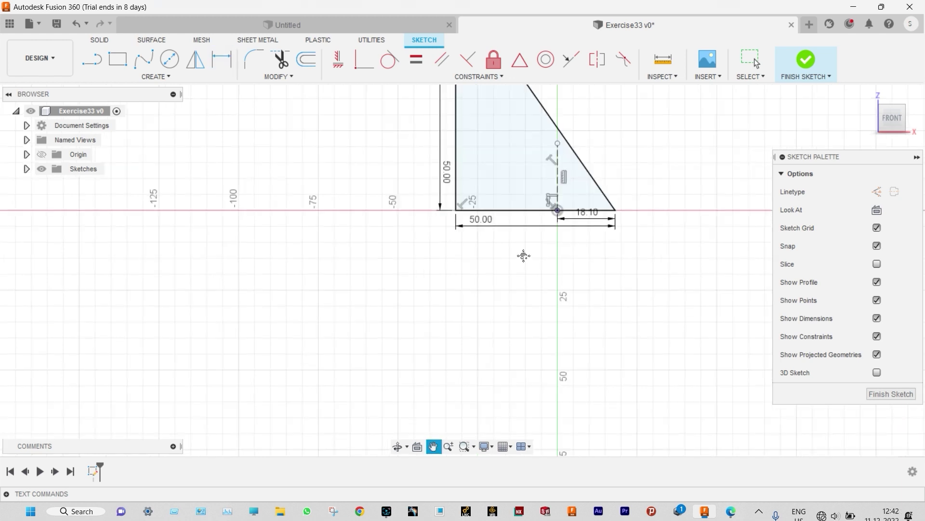
Finish the sketch and extrude the trapezoid symmetrically as a new body, 50 mm measured over the whole length
left_click_drag(523, 254, 472, 328)
scroll(639, 270, "up", 2)
scroll(560, 165, "down", 1)
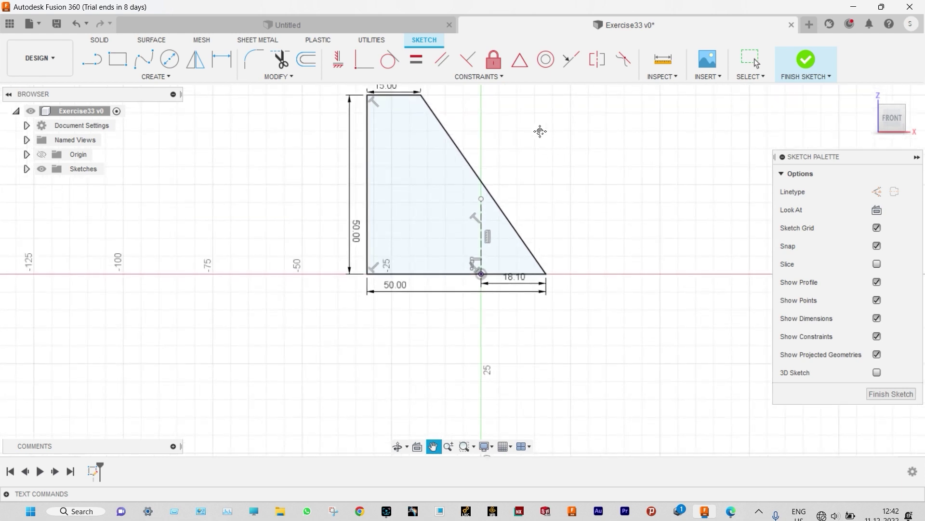
scroll(480, 96, "up", 3)
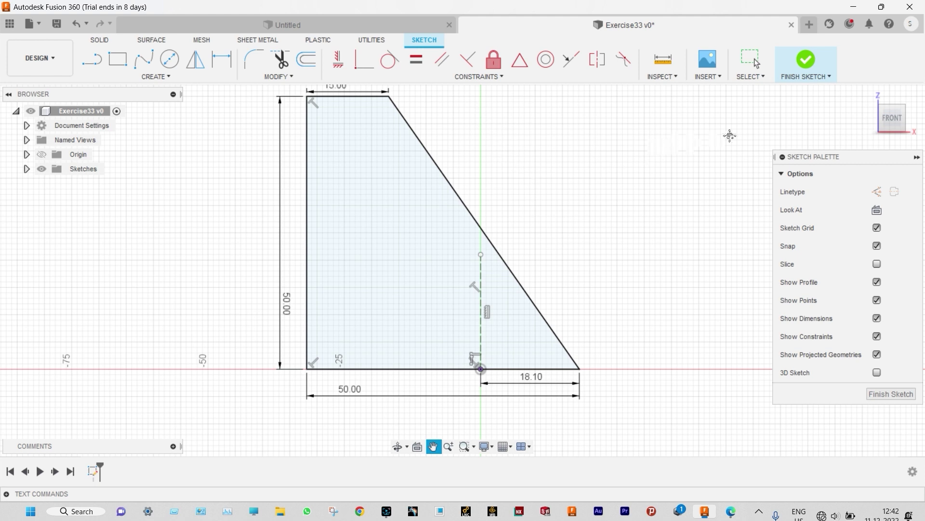
left_click(802, 68)
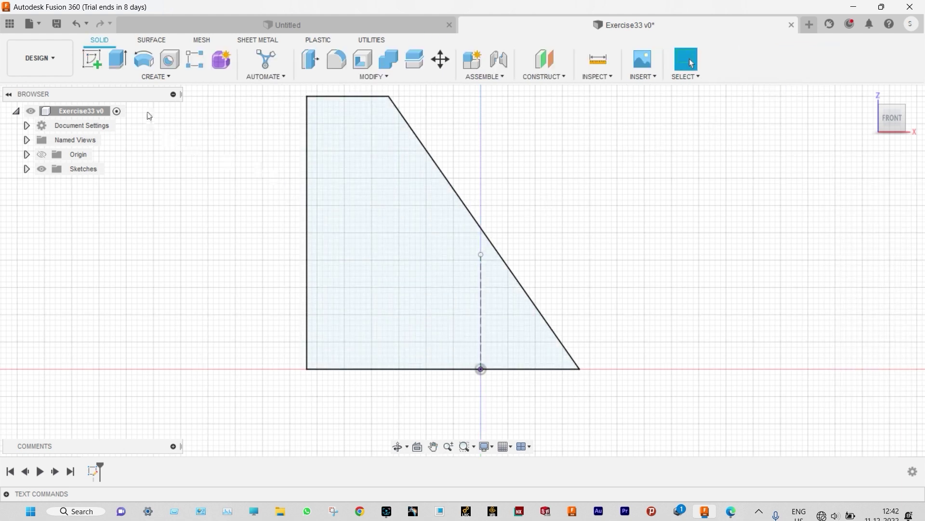
left_click(118, 60)
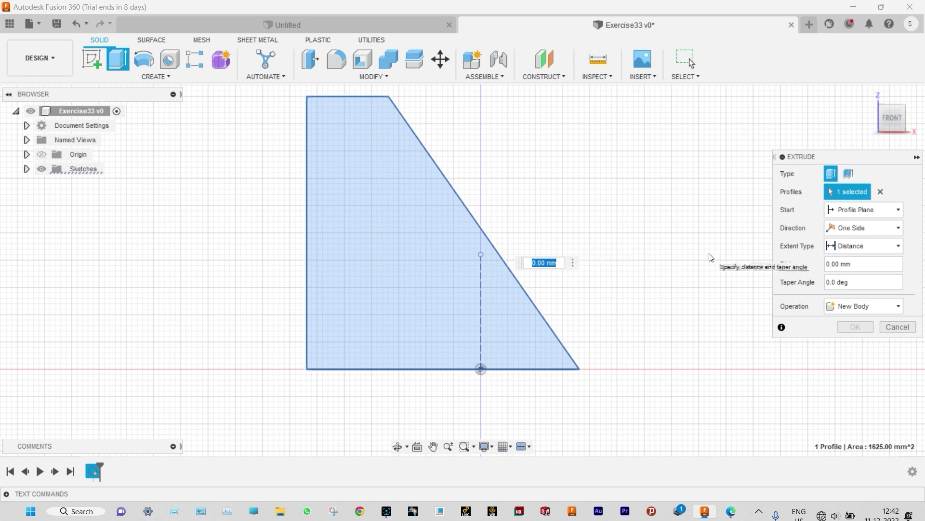
left_click(866, 230)
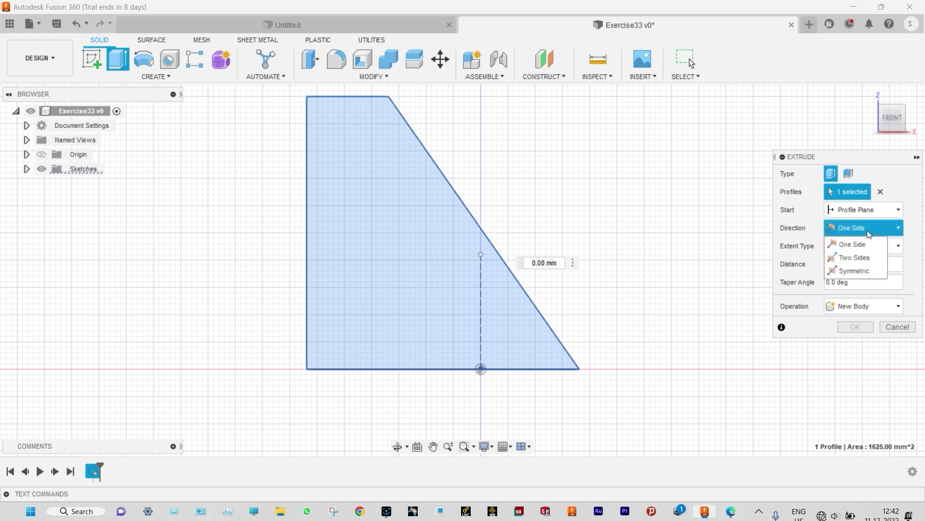
left_click(856, 271)
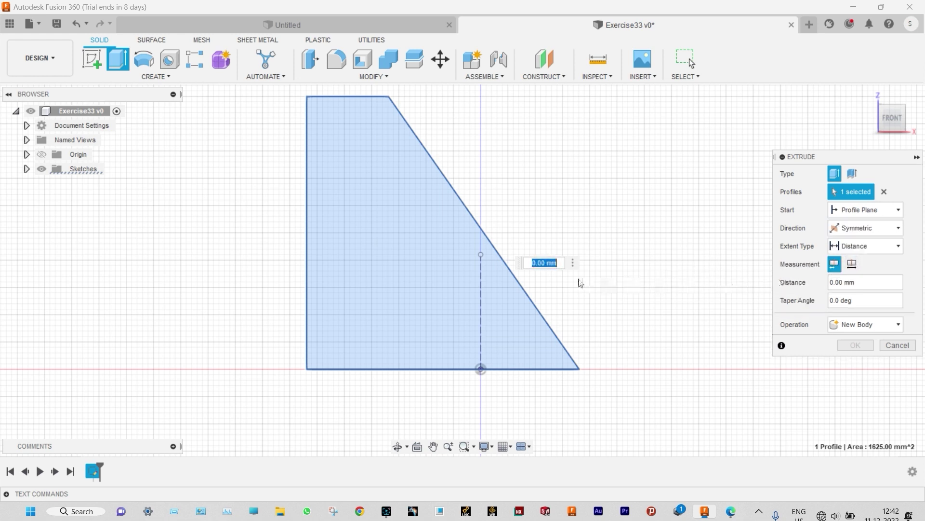
type("5")
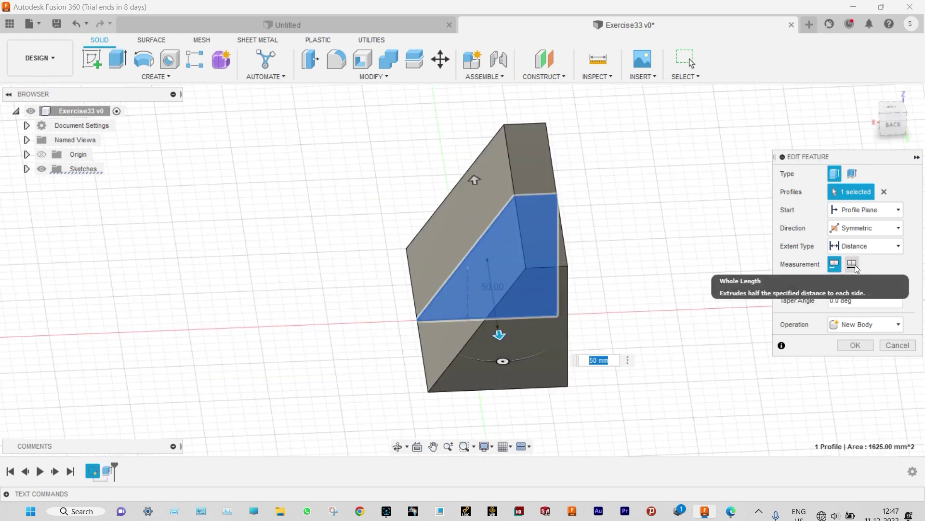
left_click(852, 264)
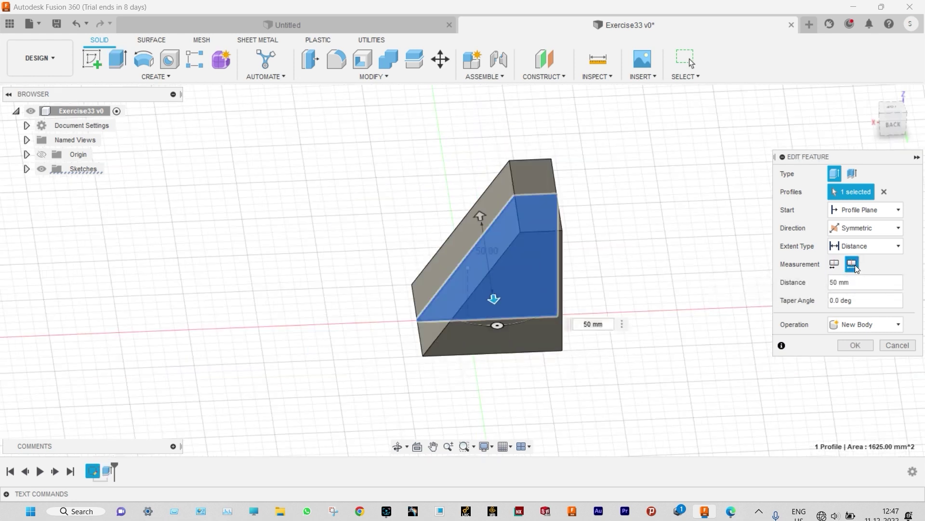
left_click(855, 345)
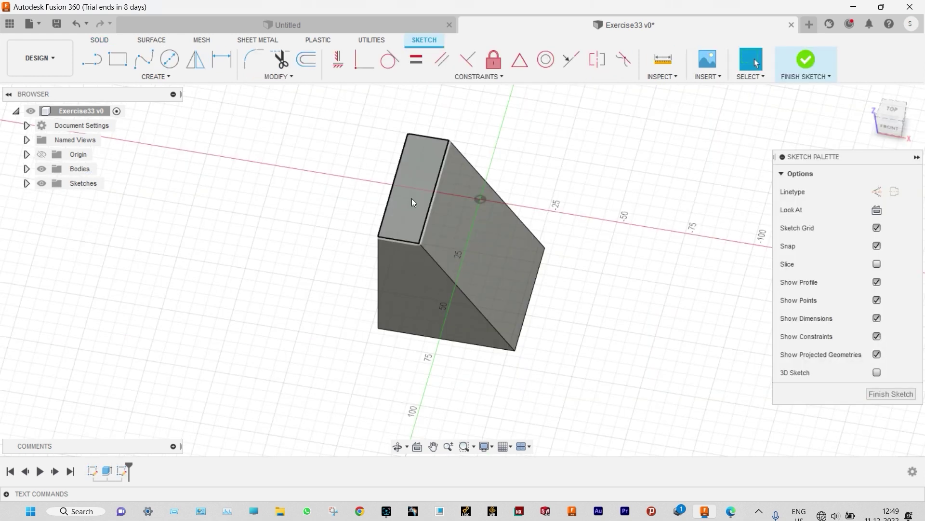
Start a sketch on the block's top face and draw a 15 mm construction centreline across the middle of its narrow width
left_click(411, 199)
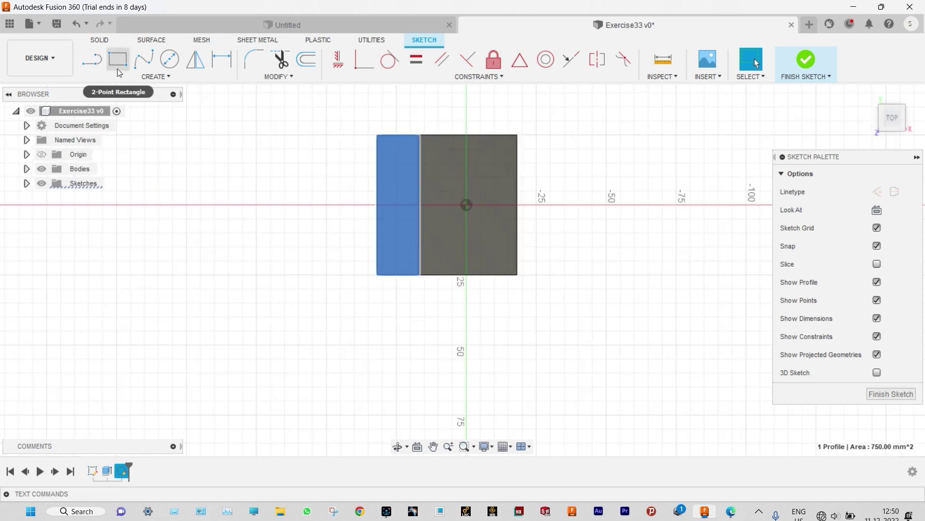
key("l")
left_click(377, 205)
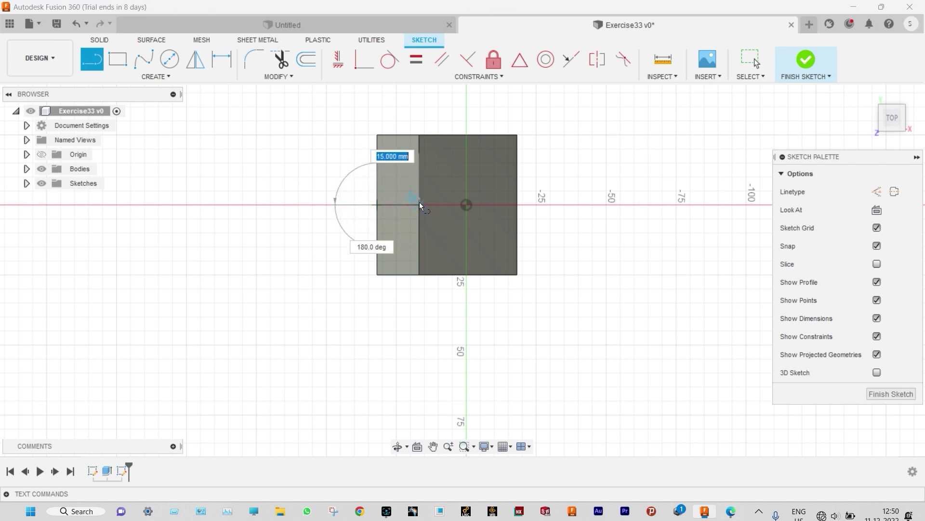
double_click(419, 204)
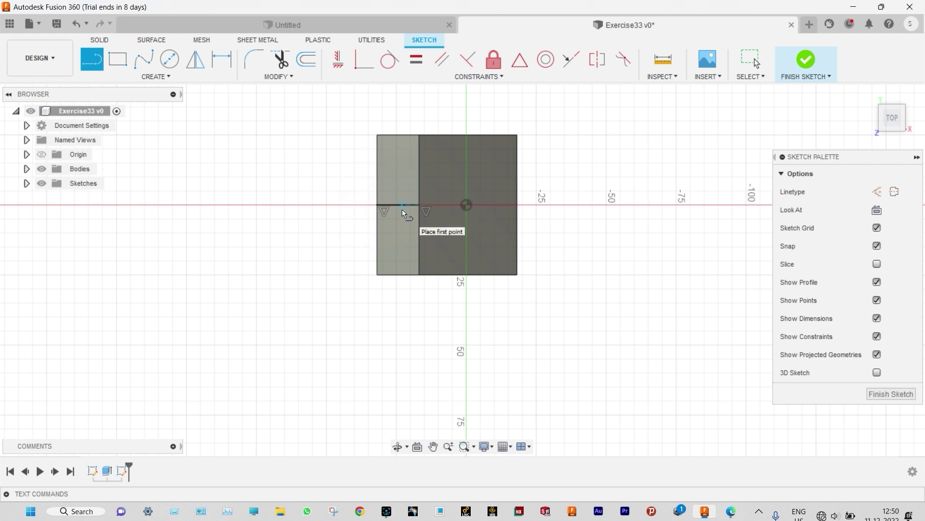
key("Escape")
left_click(403, 210)
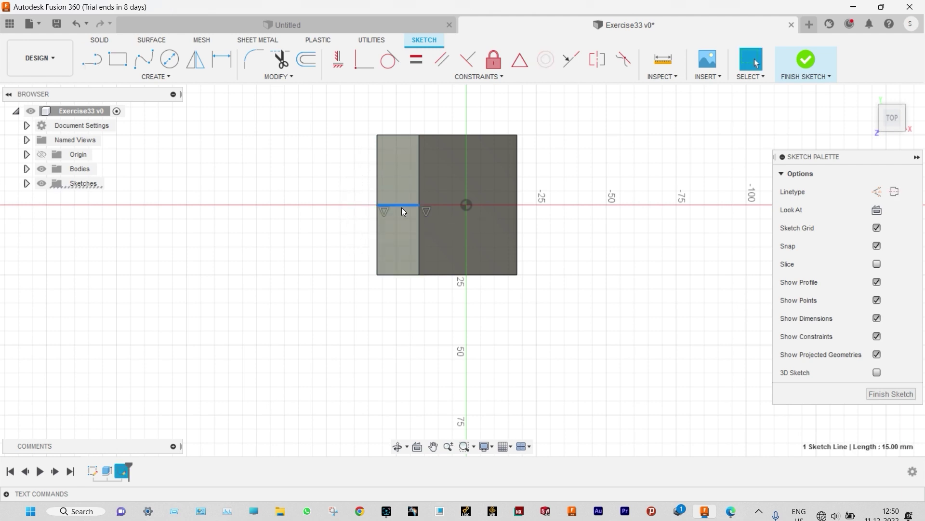
key("x")
scroll(441, 200, "up", 4)
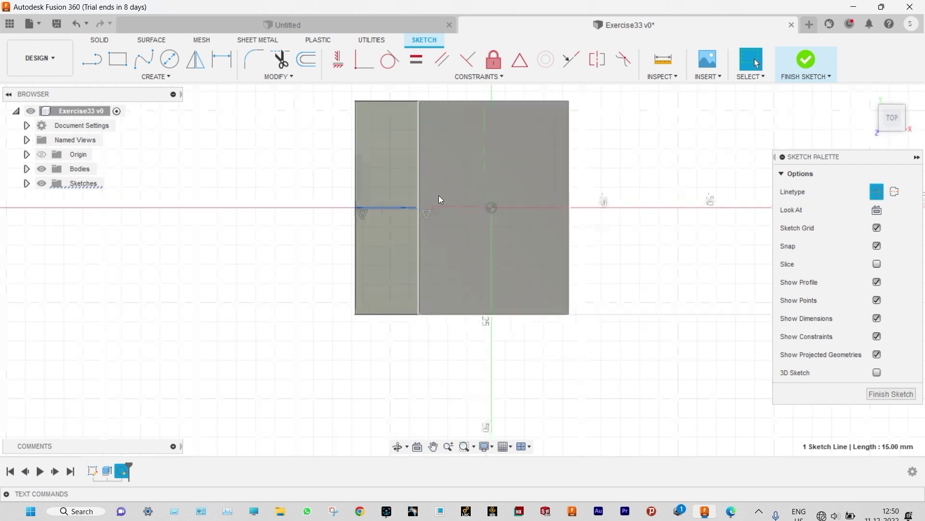
key("Escape")
Sketch half of the dovetail slot above the centreline, with a sloped line about 10 mm long, an inner vertical line and an outer-edge line, checking the exercise drawing
key("l")
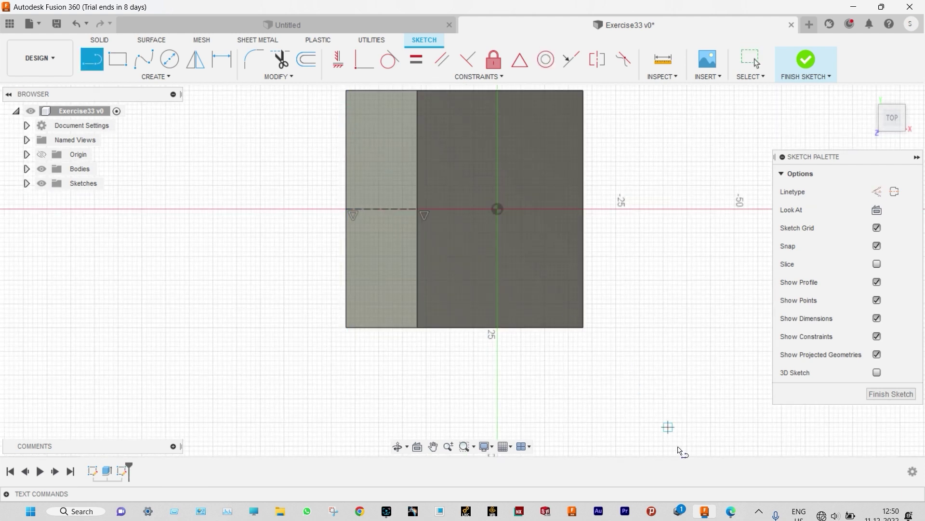
left_click(731, 510)
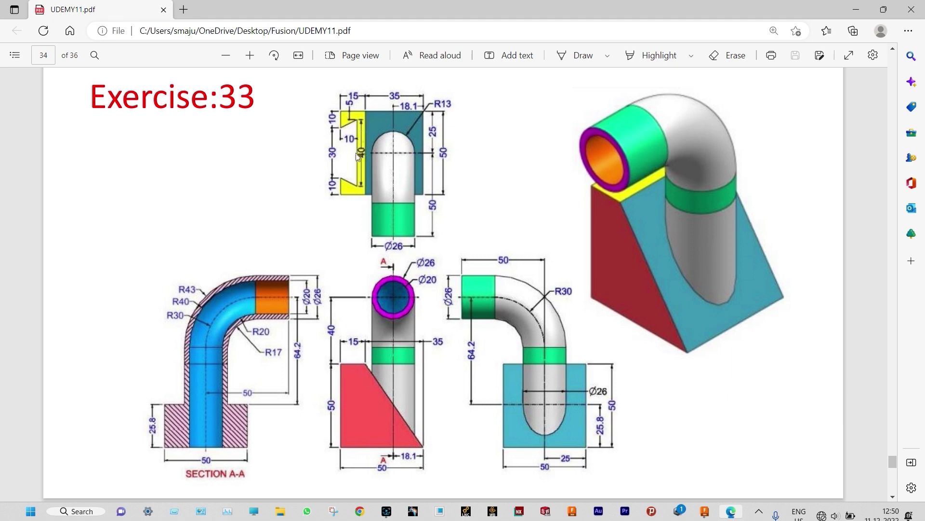
left_click(856, 9)
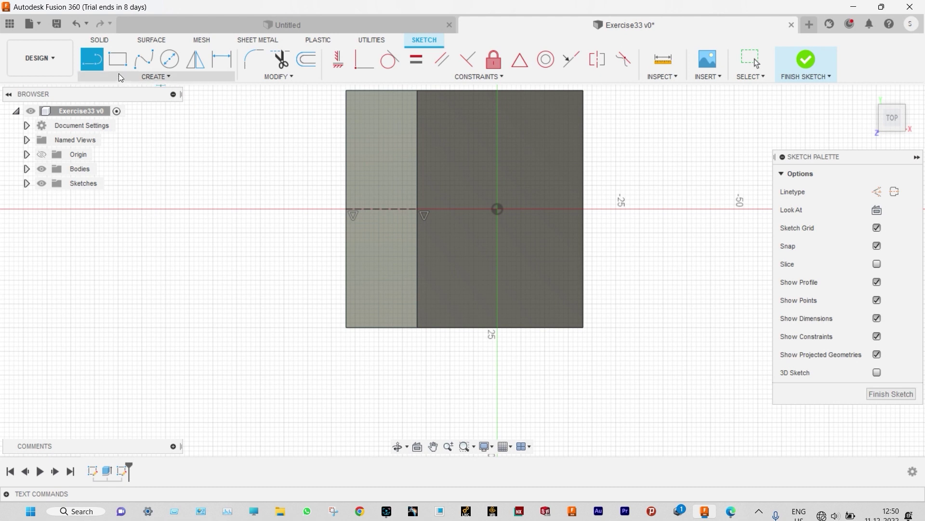
left_click(346, 130)
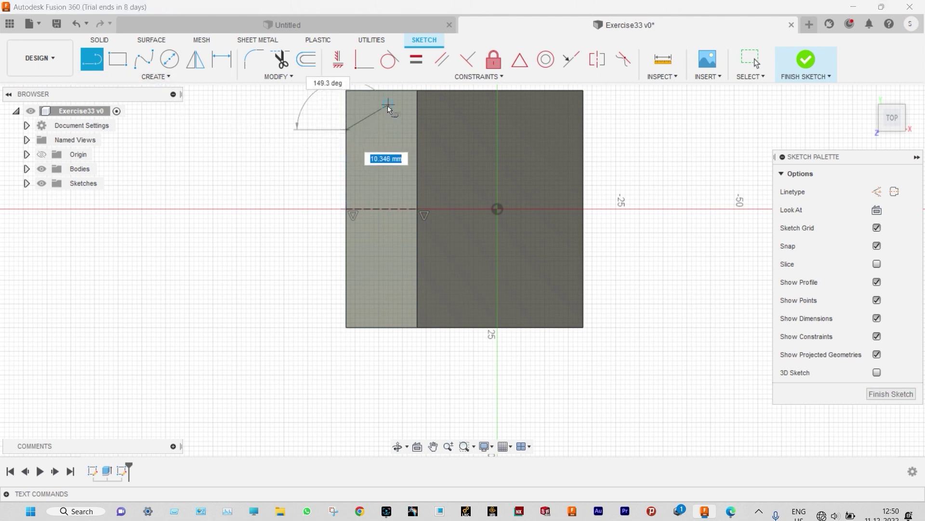
left_click(388, 105)
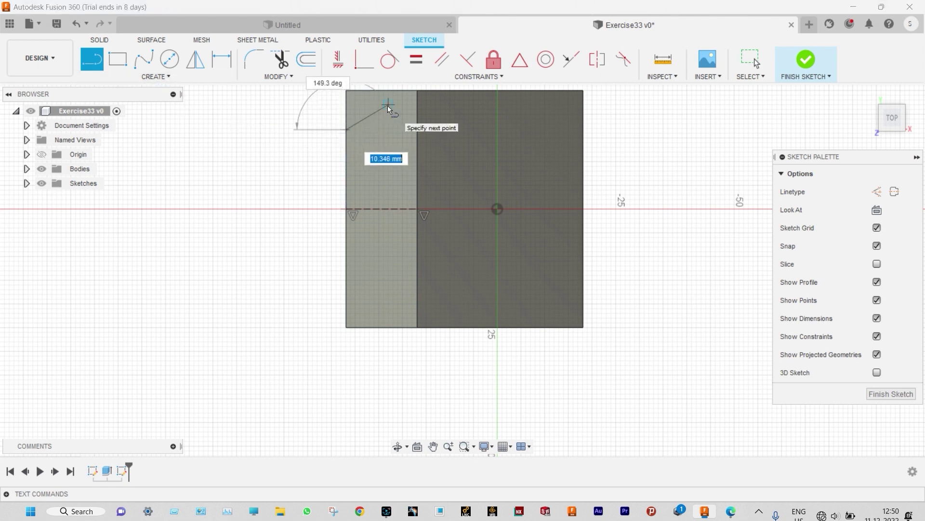
left_click(389, 209)
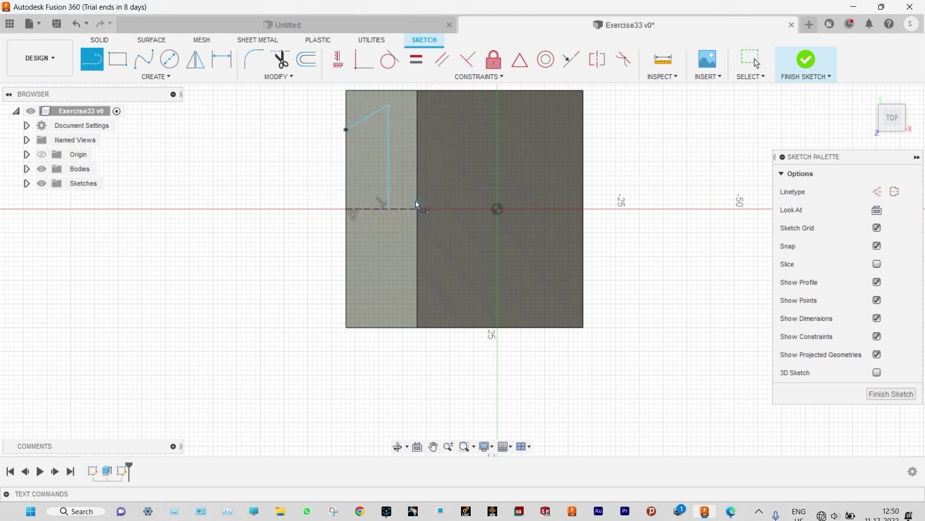
left_click(346, 129)
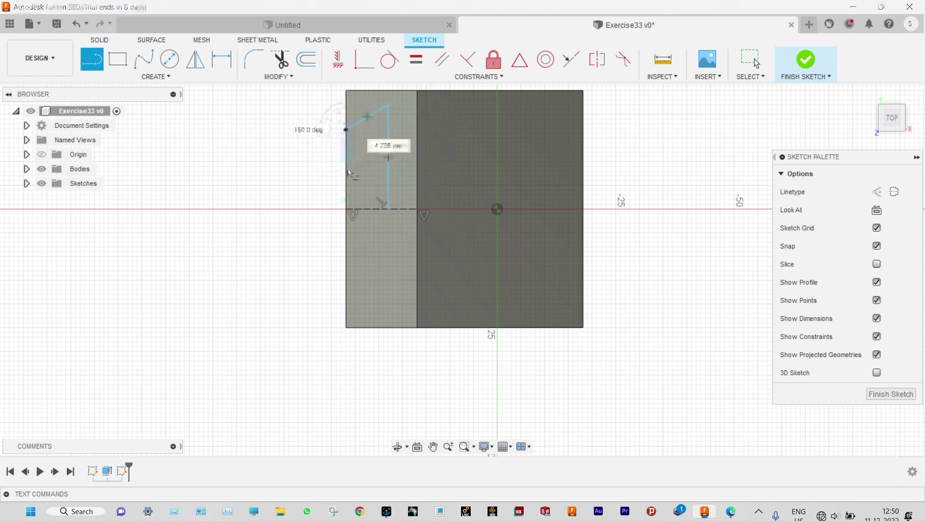
key("Escape")
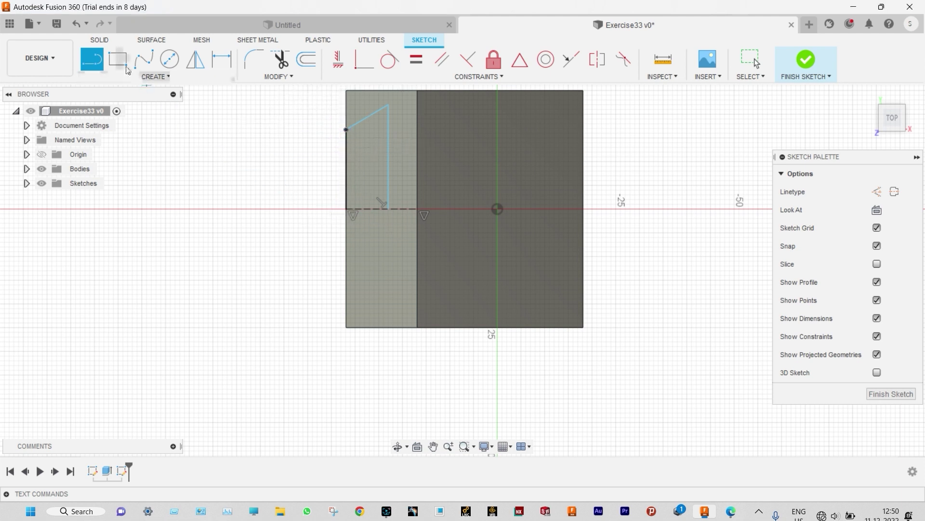
Dimension the slot's depth from the sloped line's outer endpoint to the inner vertical line as 10 mm
left_click(221, 65)
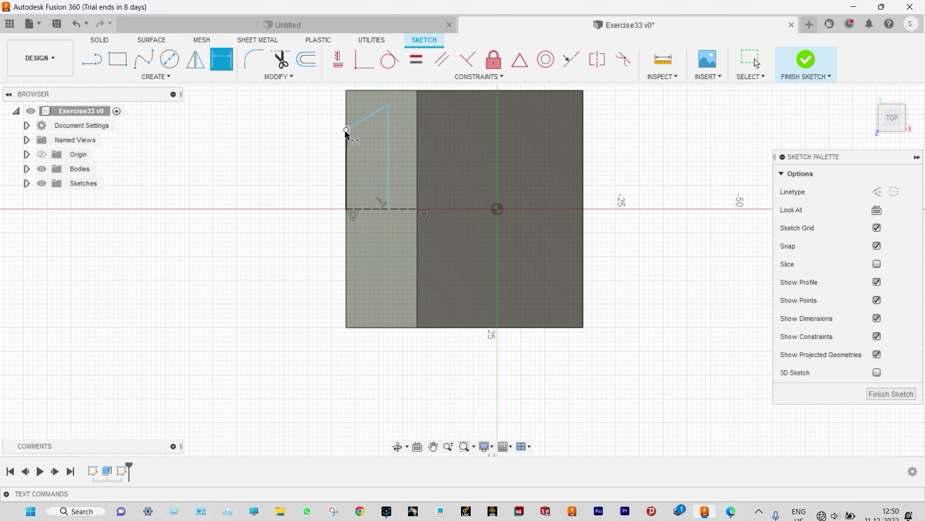
left_click(346, 129)
left_click(388, 139)
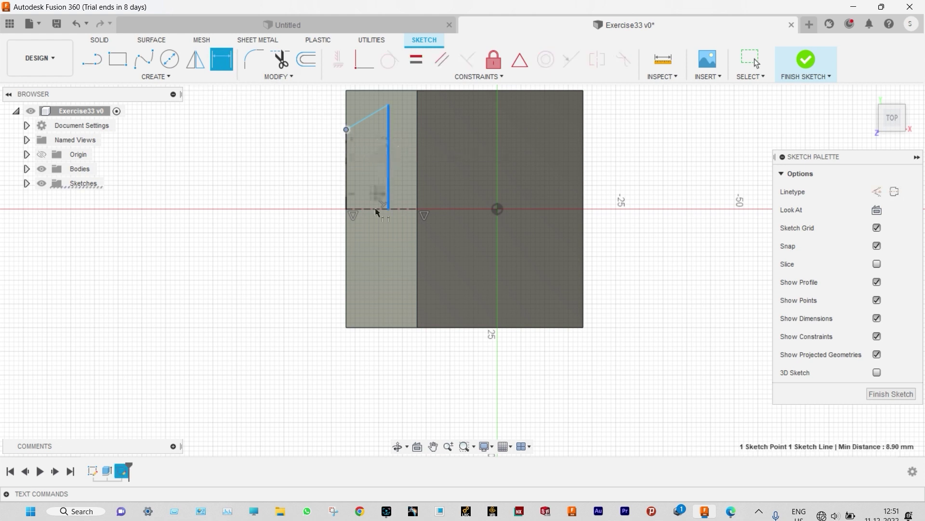
left_click(372, 361)
type("10")
key("Return")
Dimension the distance from the face's outer corner to the sloped line's outer endpoint as 10 mm
left_click(222, 58)
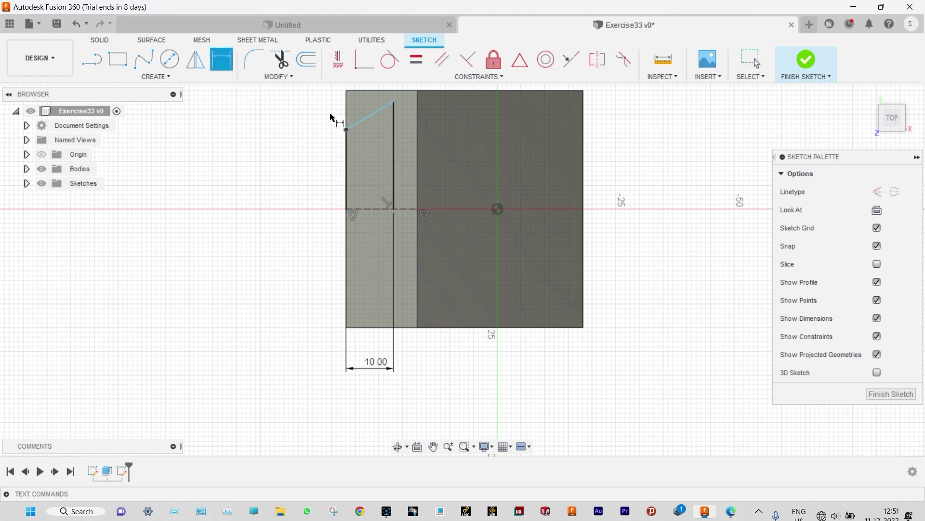
left_click(347, 130)
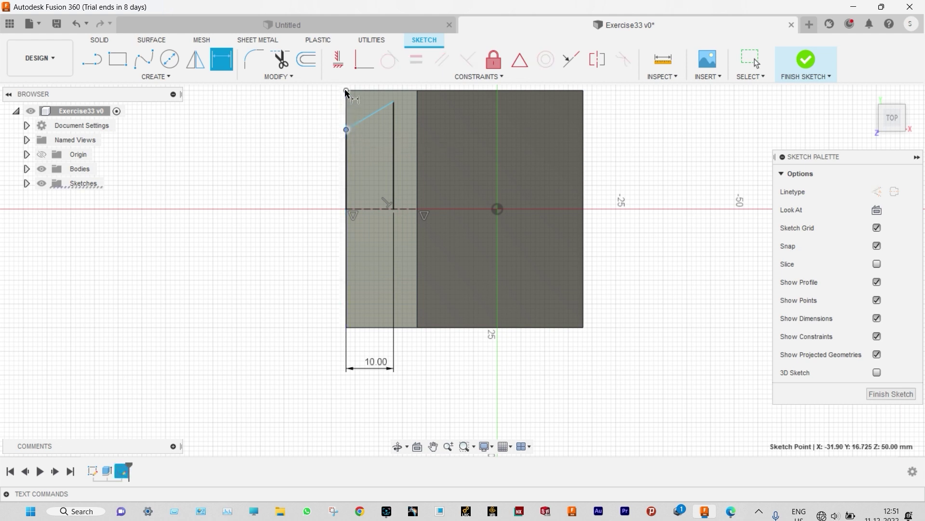
left_click(345, 90)
left_click(324, 110)
type("10")
key("Return")
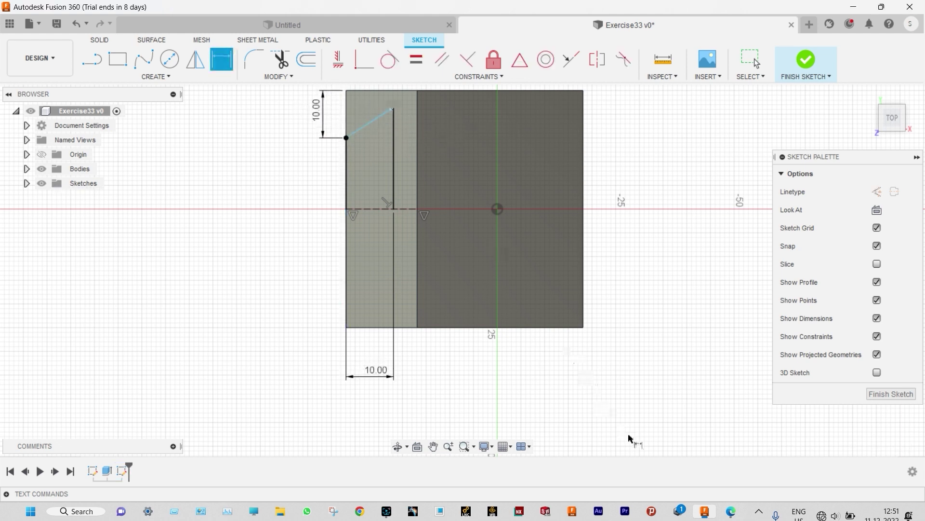
Check the exercise drawing and dimension the slot's inner vertical line at 20 mm
left_click(731, 511)
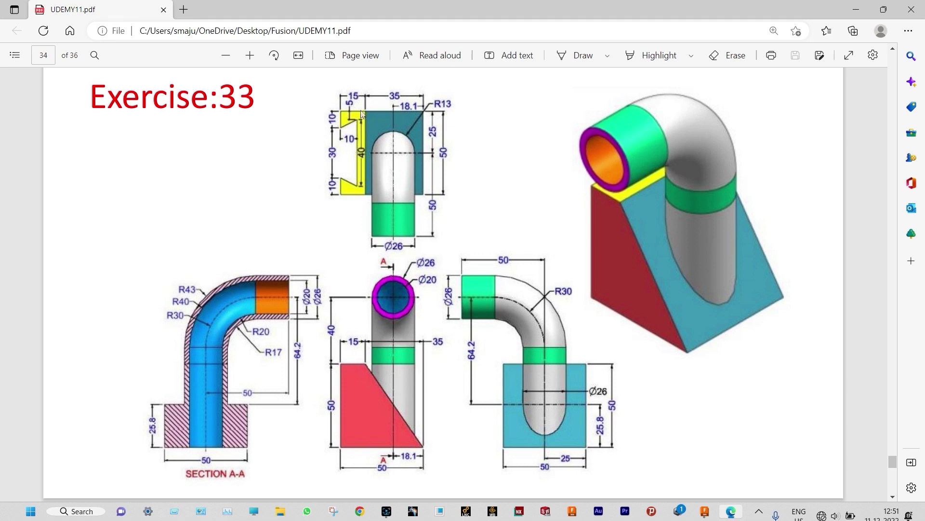
left_click(850, 9)
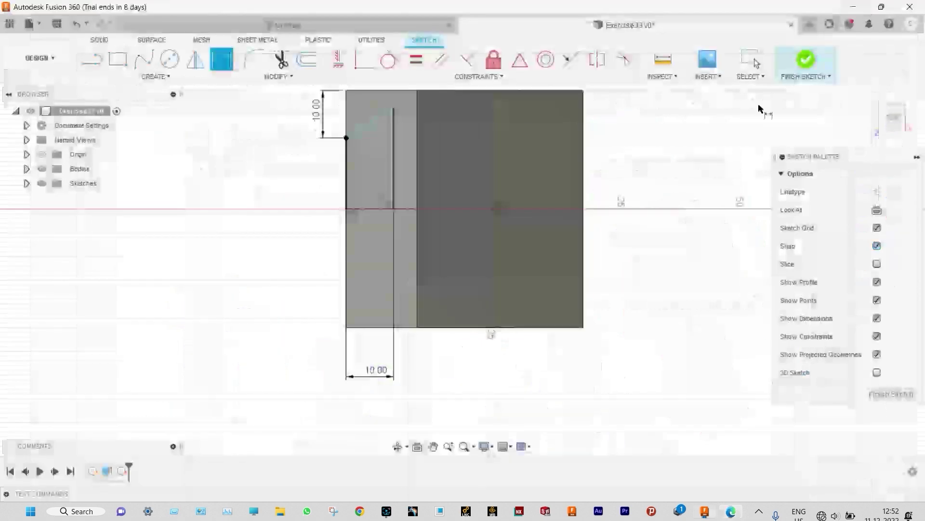
left_click(395, 174)
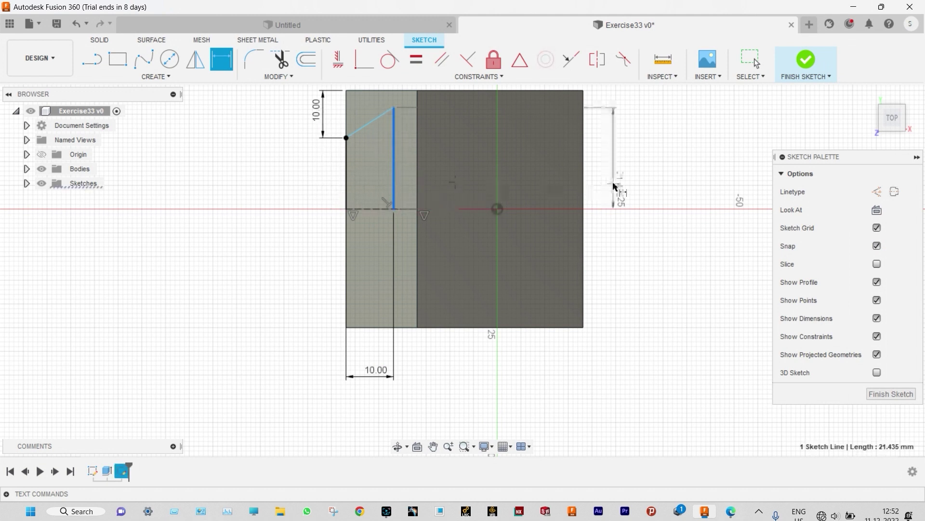
left_click(619, 170)
type("20")
key("Return")
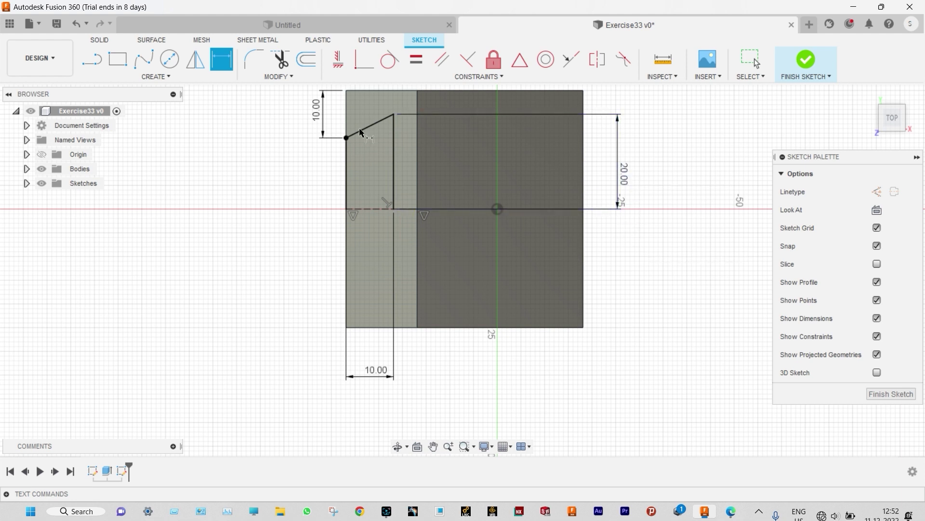
Mirror the outer-edge line, sloped line and inner vertical line of the half slot about the construction centreline
left_click(195, 59)
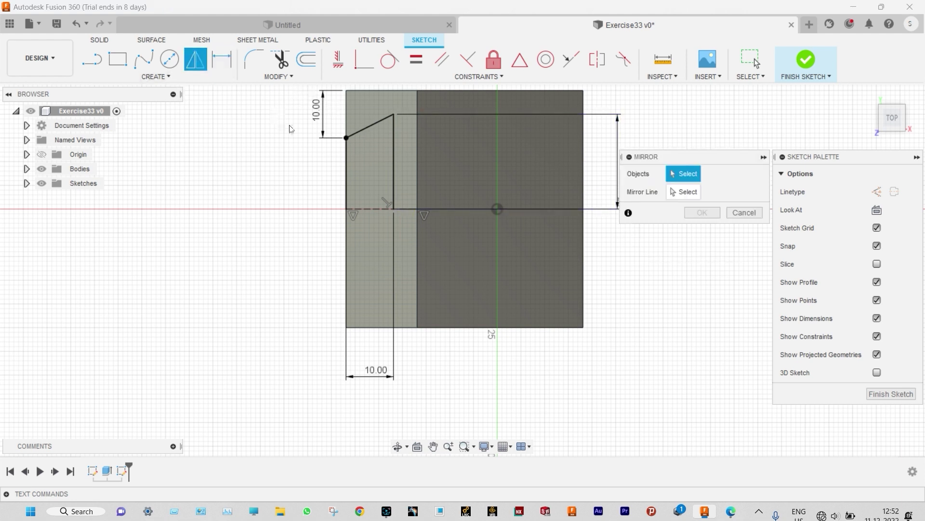
left_click(346, 175)
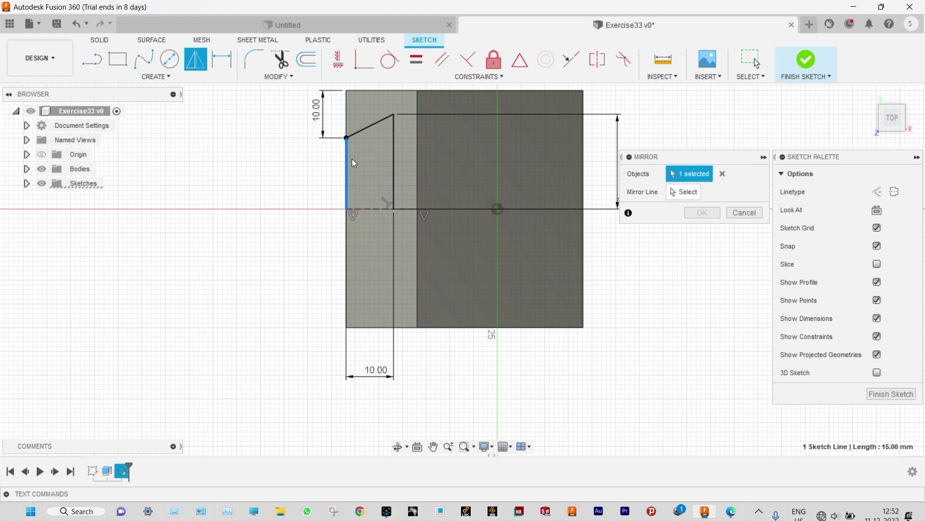
left_click(359, 131)
left_click(392, 141)
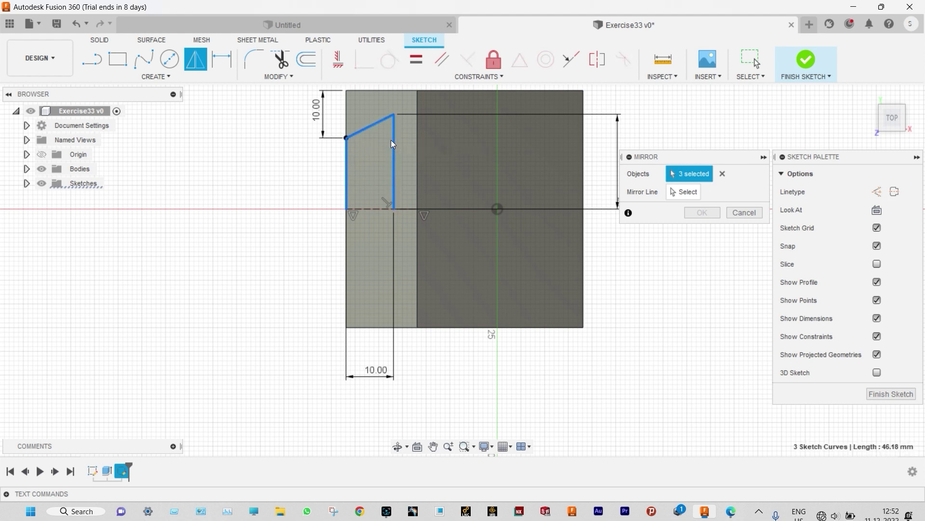
left_click(685, 192)
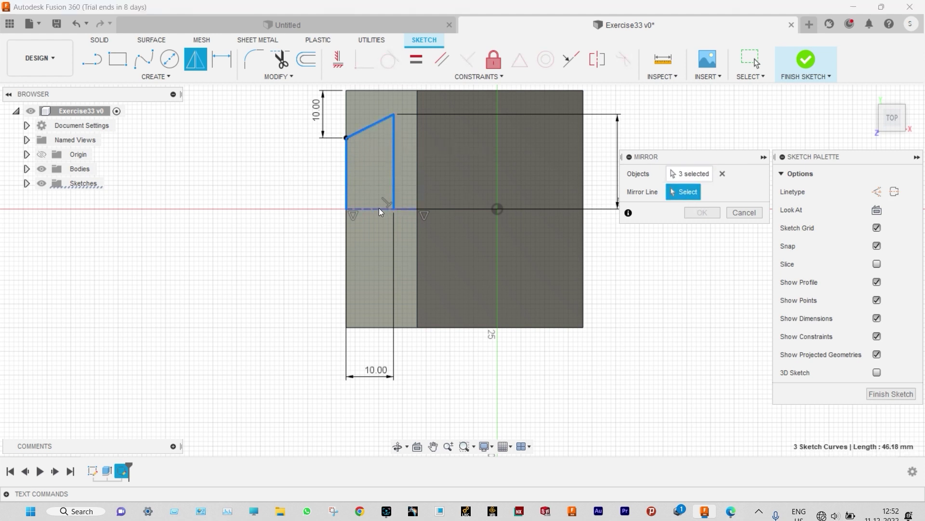
left_click(378, 209)
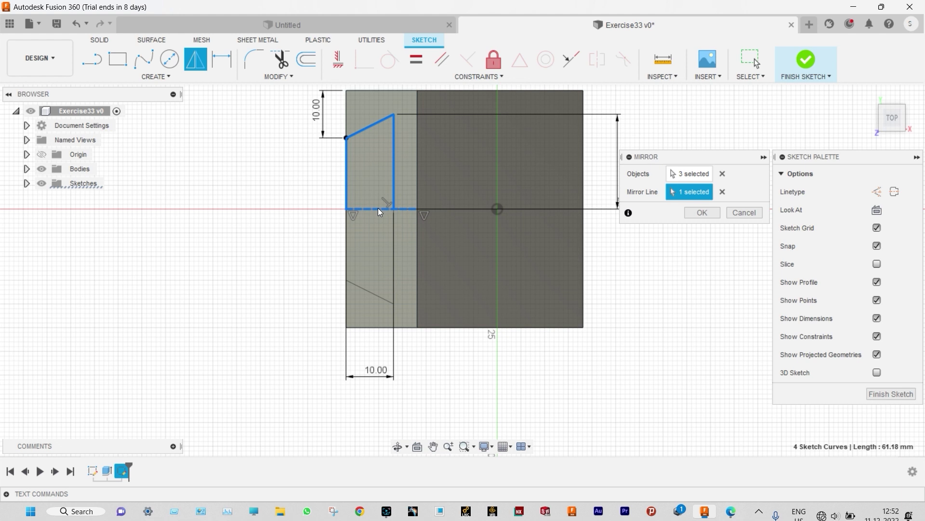
left_click(707, 214)
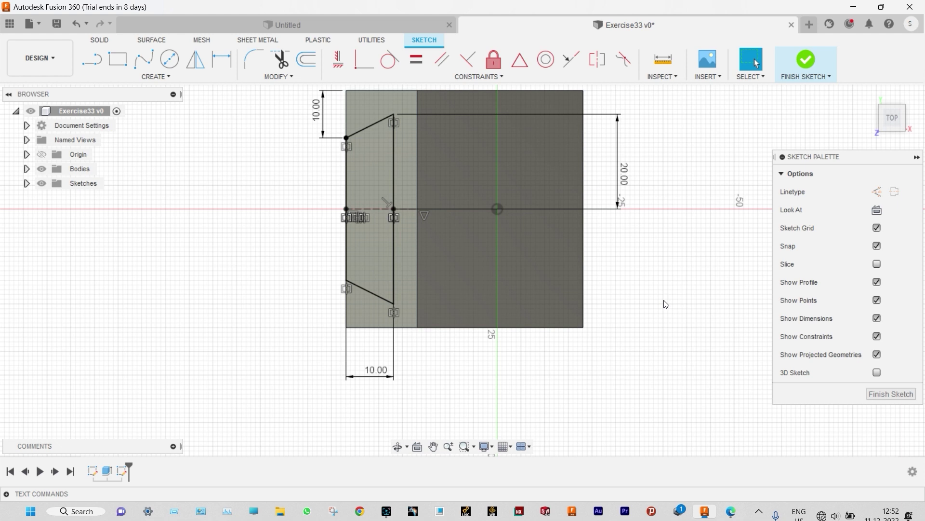
Finish the slot sketch and extrude the dovetail profile about 19 mm down into the block as a cut
middle_click_drag(665, 304, 676, 275, "shift")
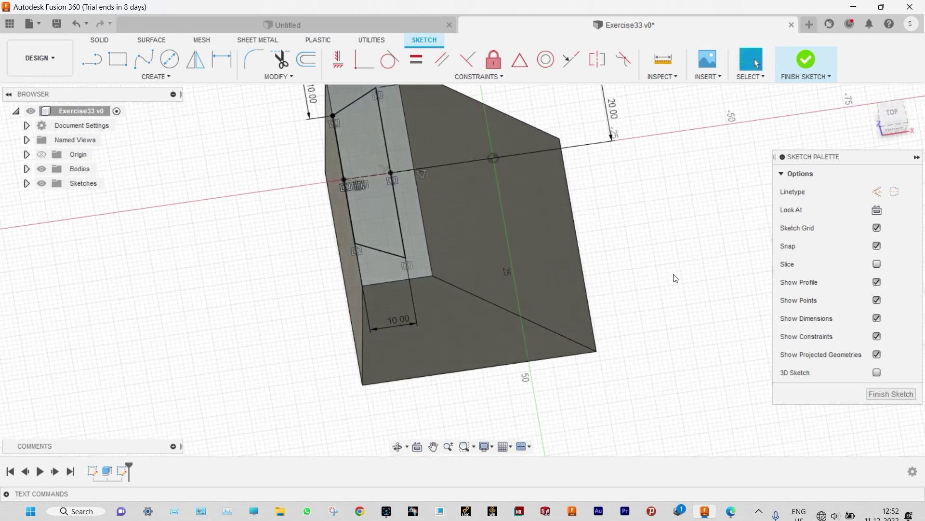
left_click(807, 63)
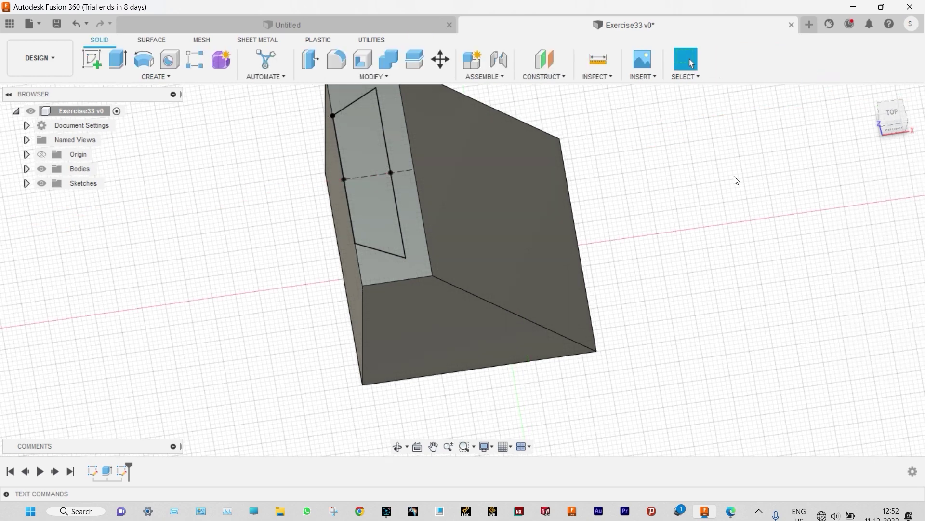
left_click(113, 62)
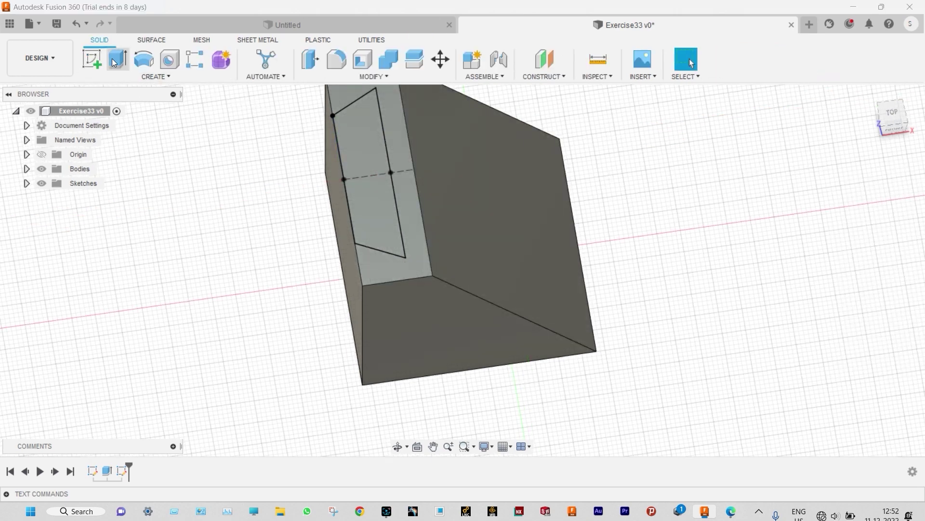
left_click(364, 159)
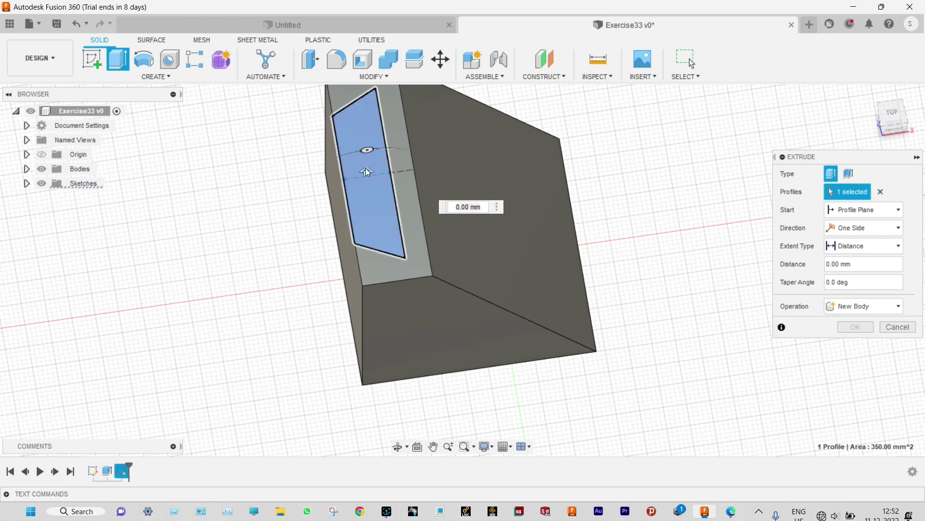
left_click_drag(367, 172, 368, 217)
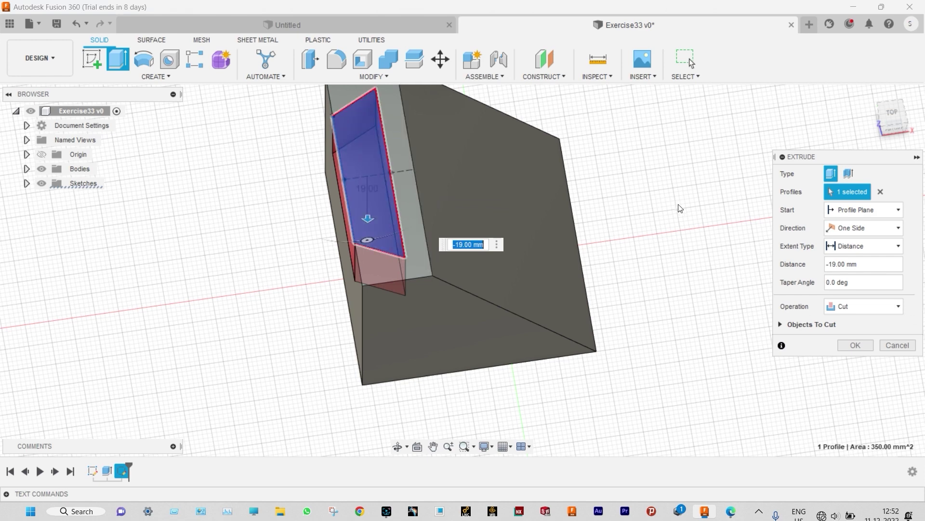
Try to set the dovetail cut's extent to an object, picking the block's upper face
left_click(898, 249)
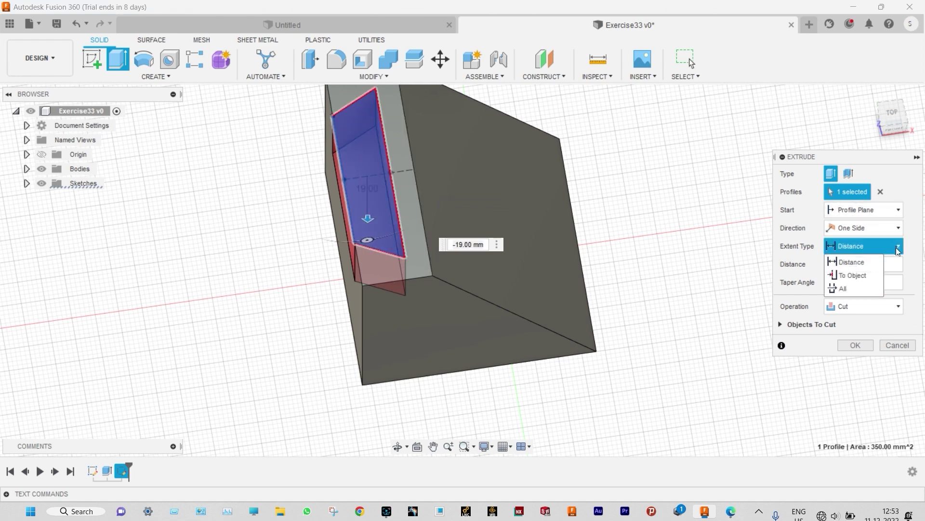
left_click(855, 275)
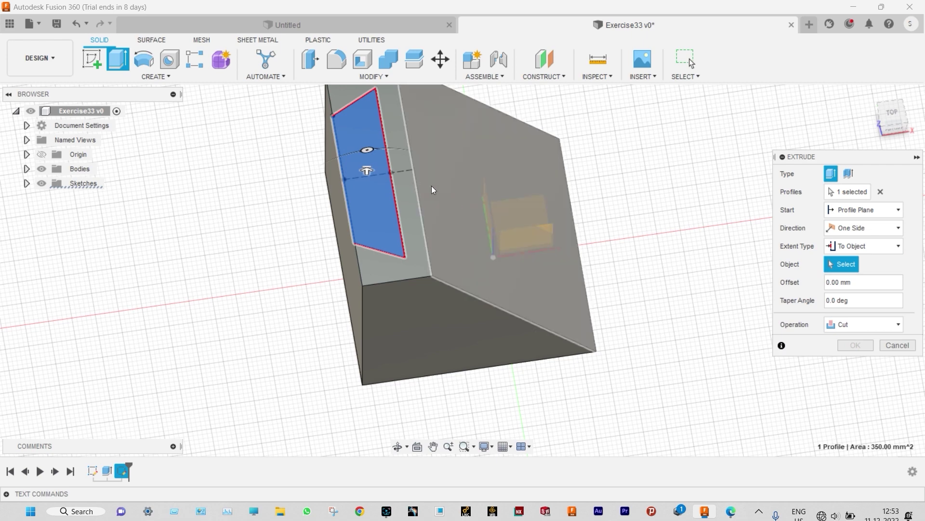
left_click(368, 151)
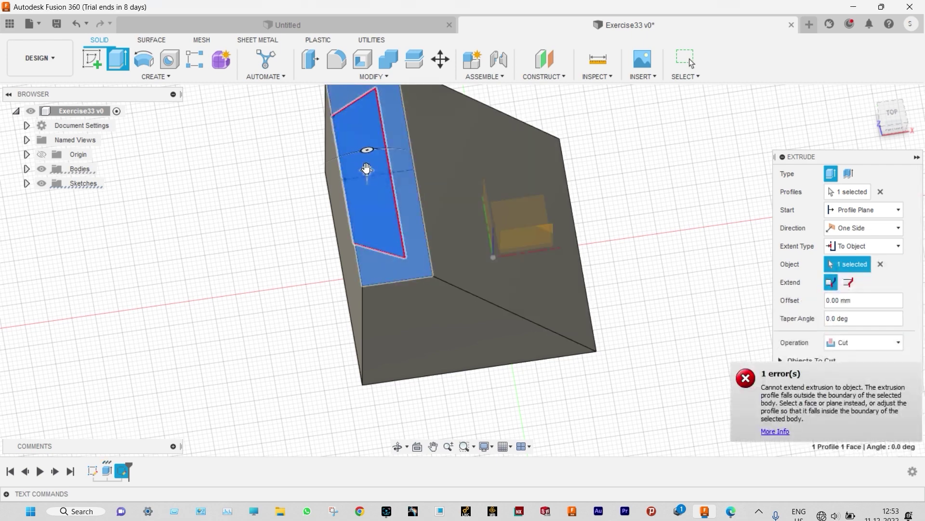
Extend the dovetail cut 50 mm down through the full height of the block and complete it
left_click_drag(368, 150, 359, 260)
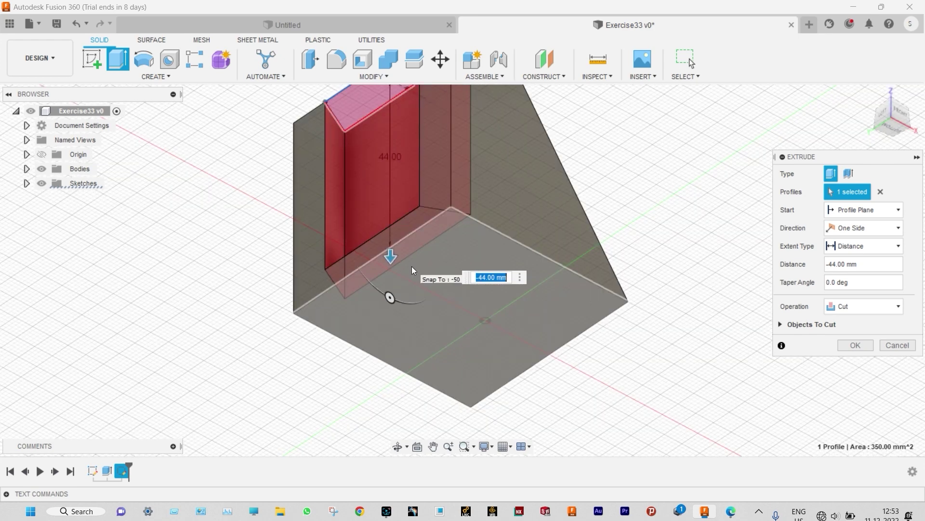
left_click(412, 269)
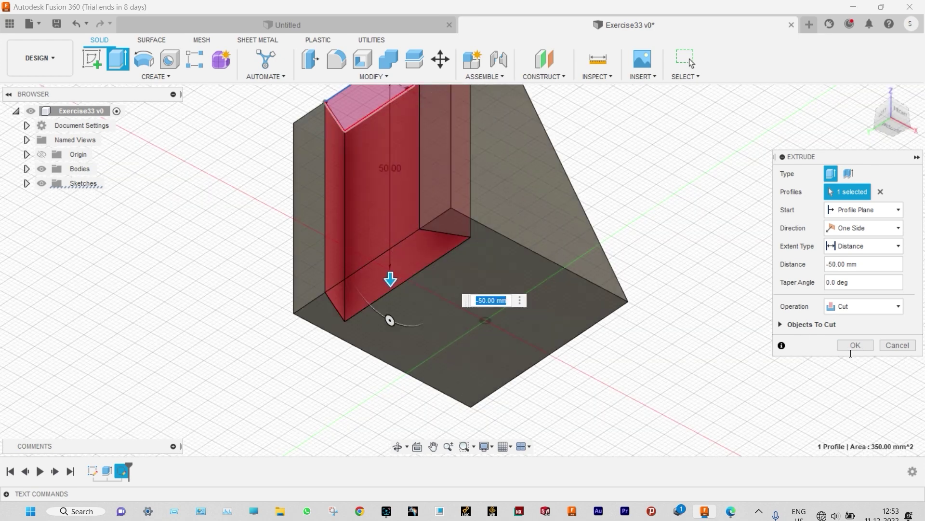
left_click(853, 344)
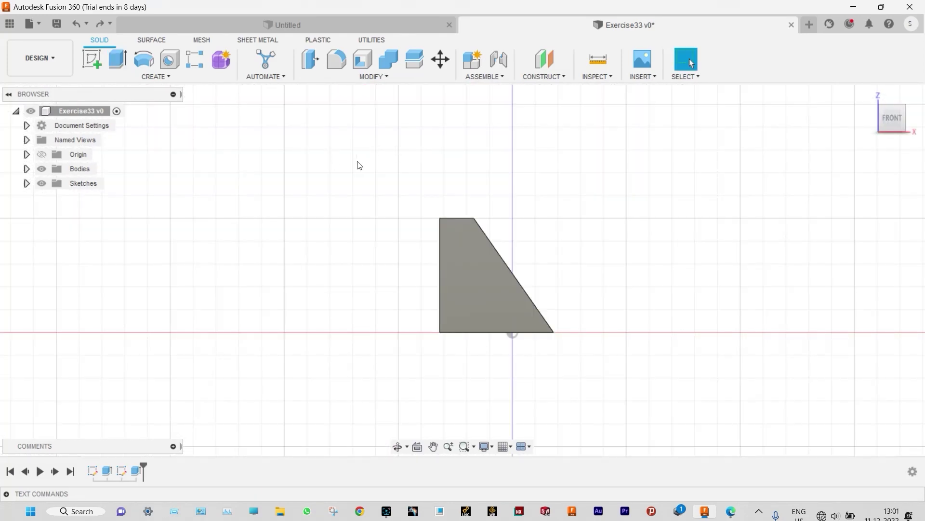
Check the exercise drawing and, in a new sketch on the XZ plane, draw a 90 mm vertical line up from the origin
left_click(94, 64)
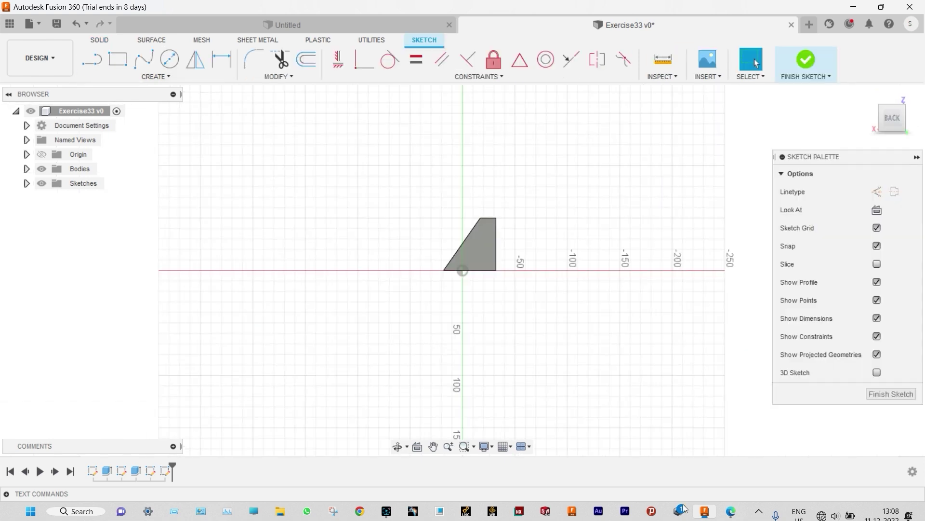
left_click(731, 512)
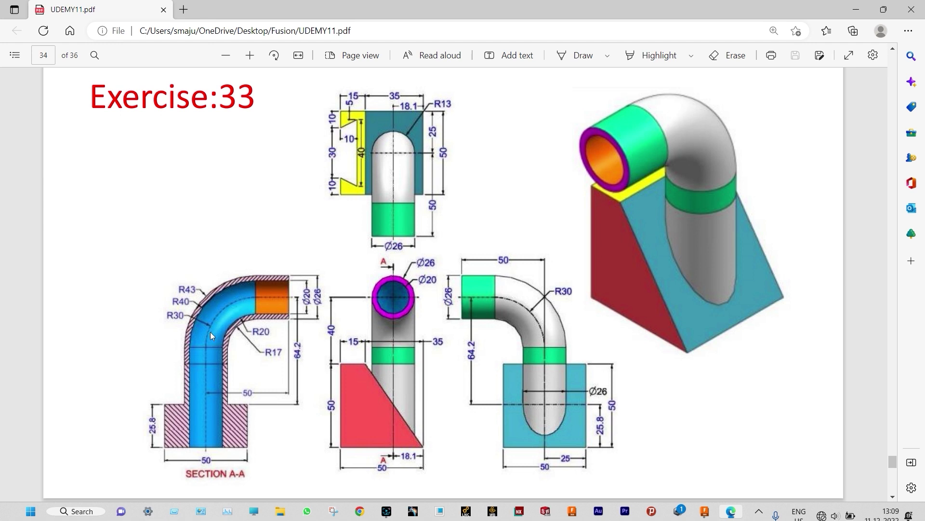
key("alt+Tab")
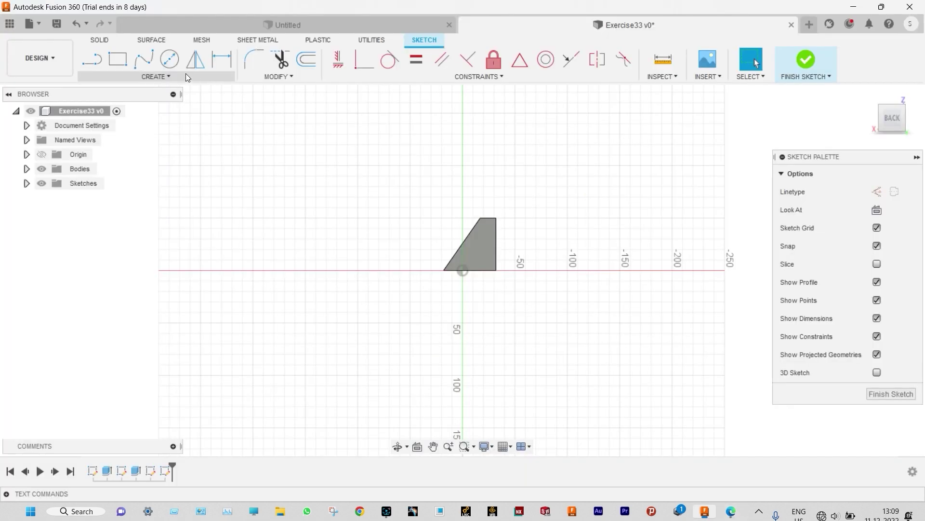
left_click(463, 270)
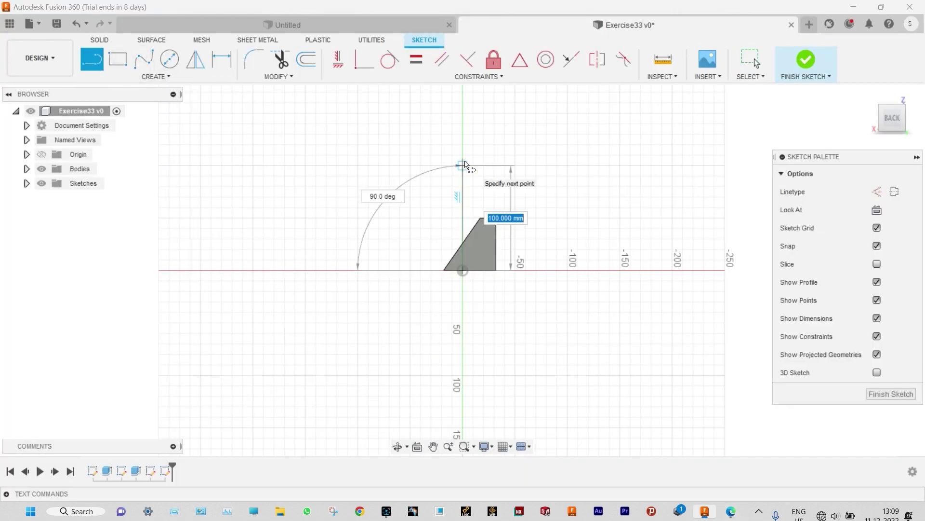
type("90")
key("Return")
key("Escape")
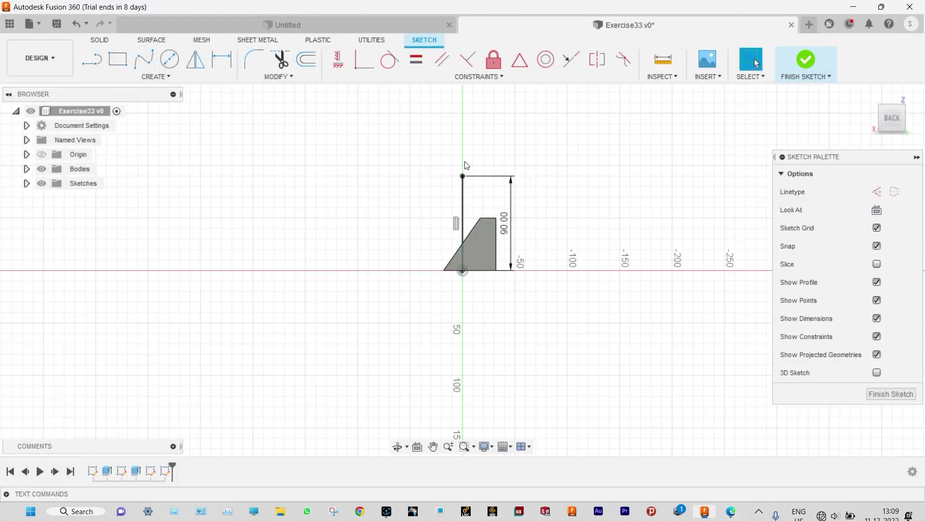
Draw a 50 mm horizontal line from the vertical line's upper end, pointing away from the block's vertical side
key("l")
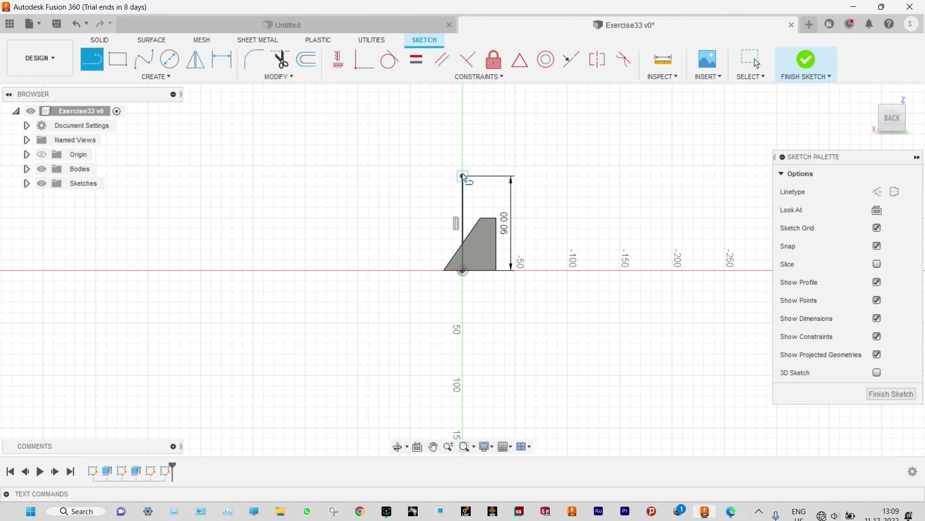
left_click(463, 176)
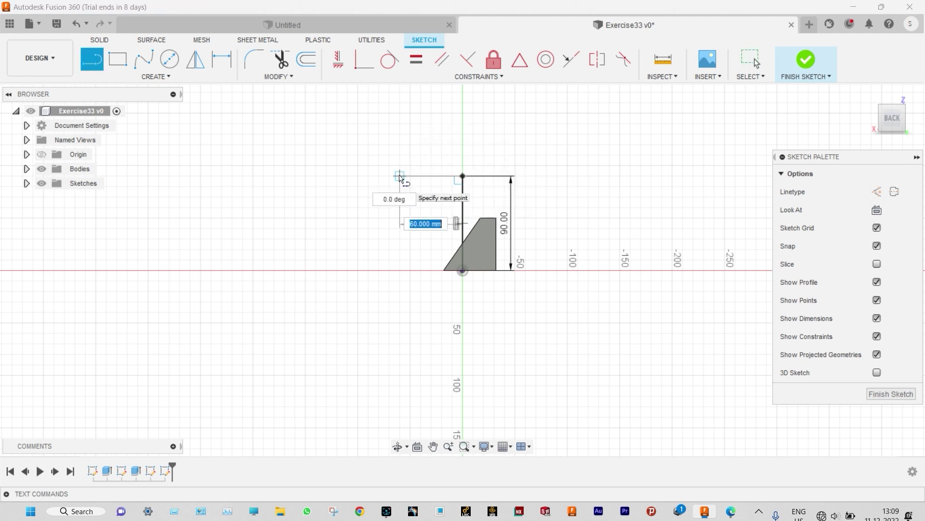
type("50")
key("Return")
key("Escape")
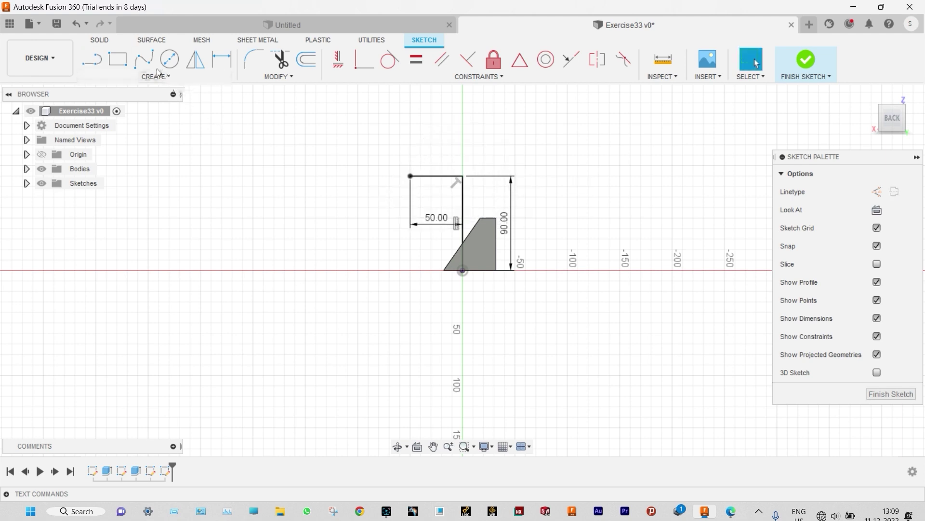
Fillet the corner between the vertical and horizontal path lines with a 30 mm radius and finish the sketch
left_click(254, 60)
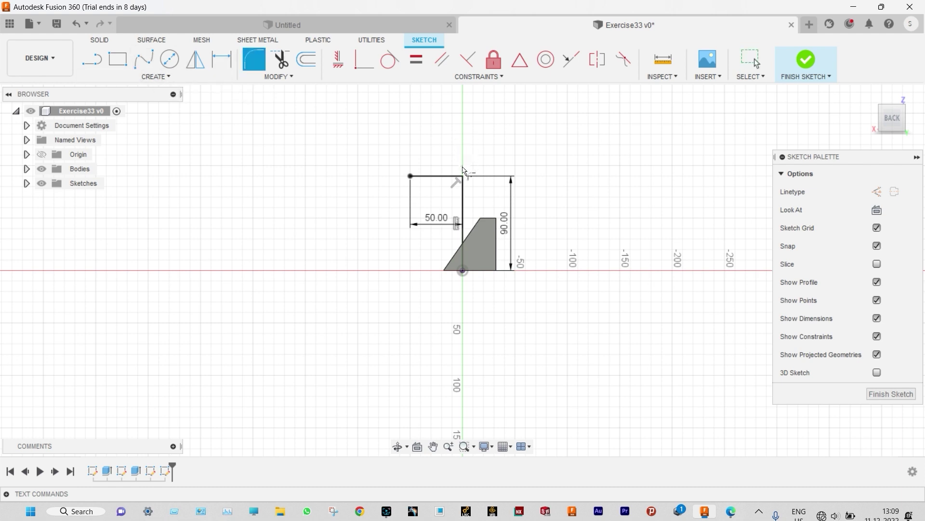
left_click(462, 176)
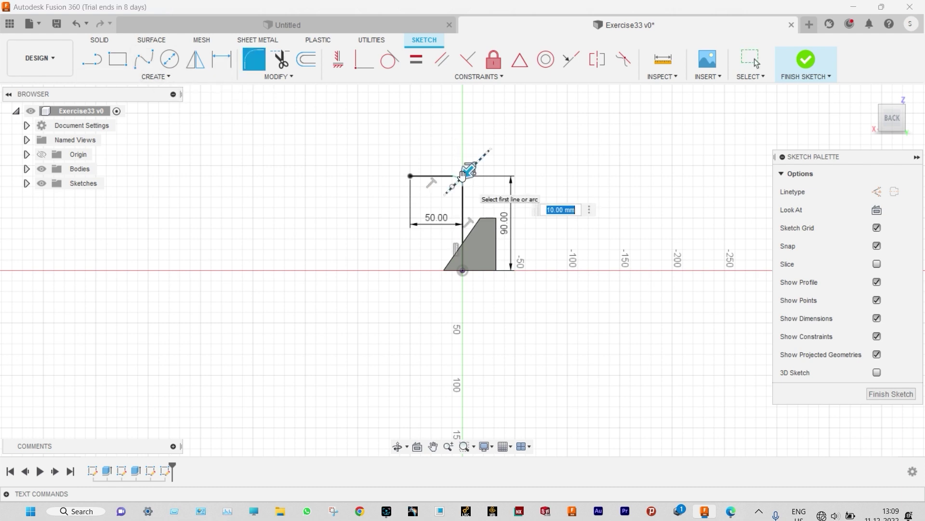
type("10")
key("Return")
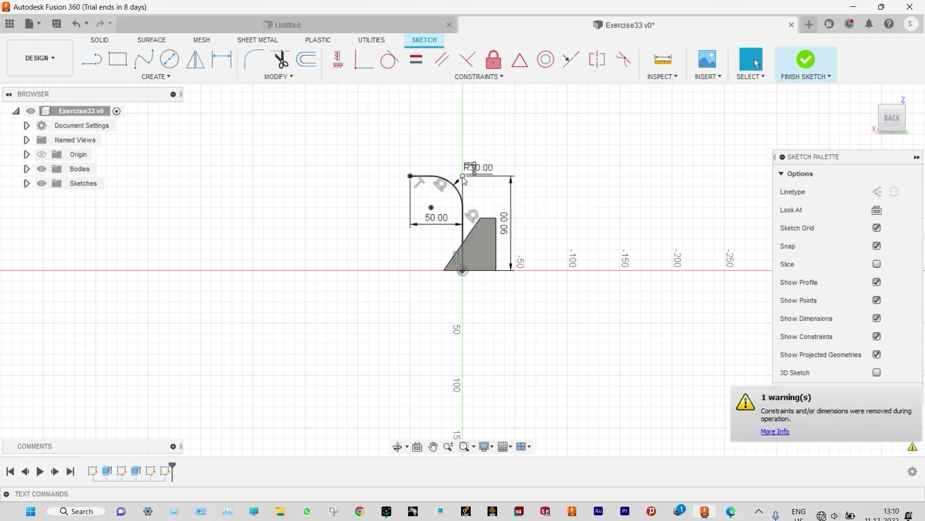
scroll(465, 179, "up", 3)
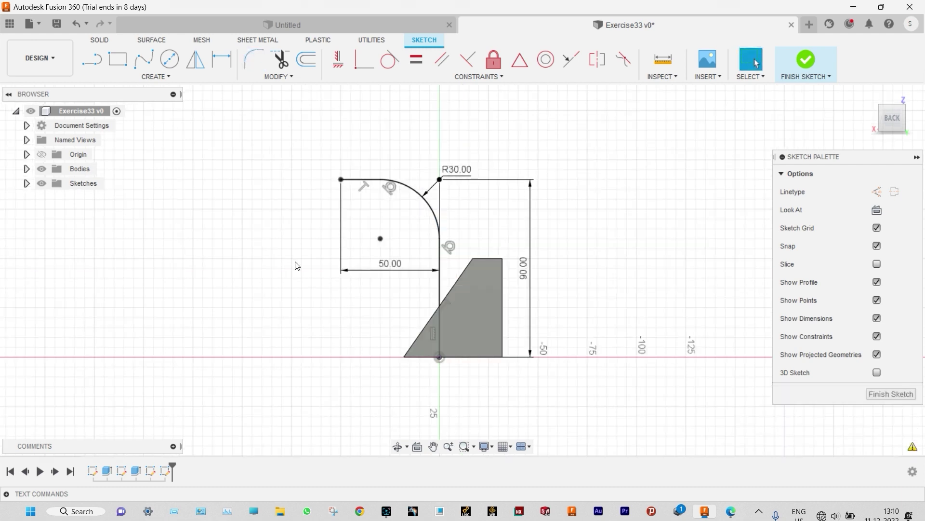
scroll(280, 298, "up", 1)
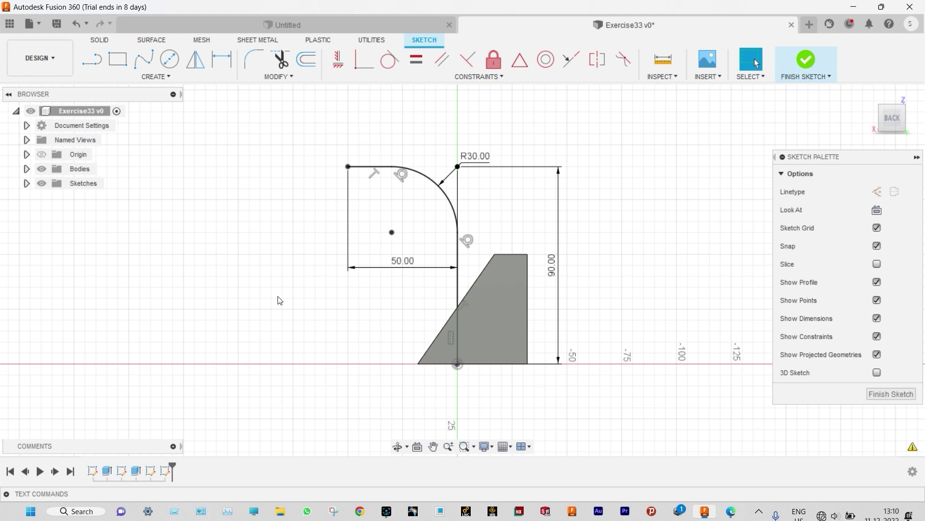
left_click(803, 62)
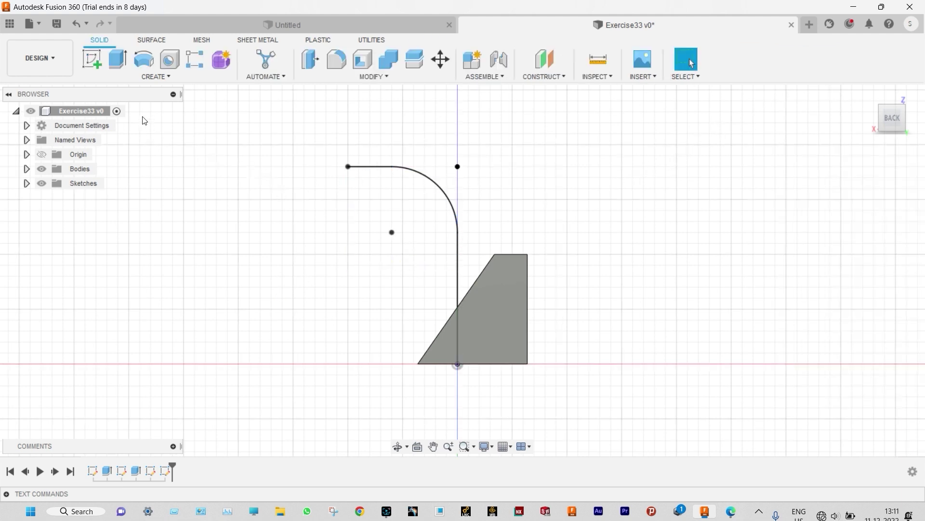
Create a hollow circular pipe along the bent path with 26 mm section size and 3 mm thickness as a new body
left_click(164, 77)
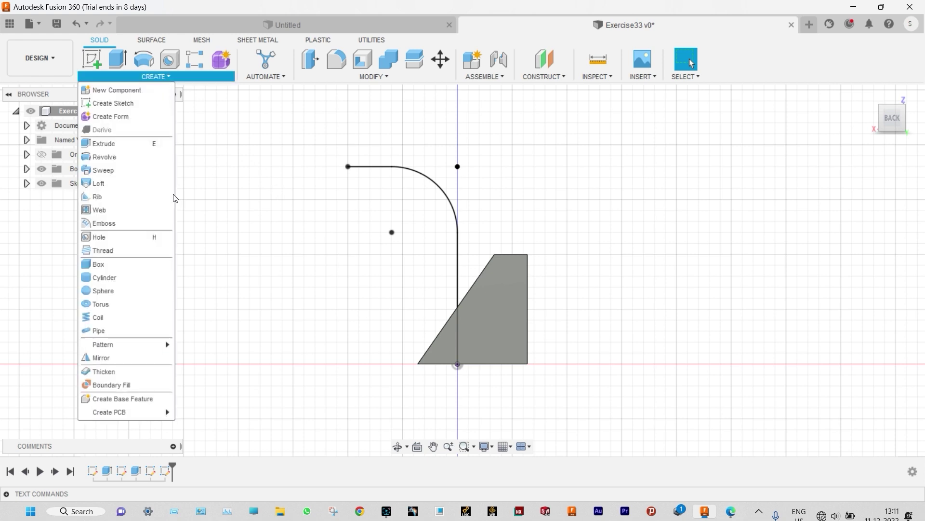
left_click(129, 333)
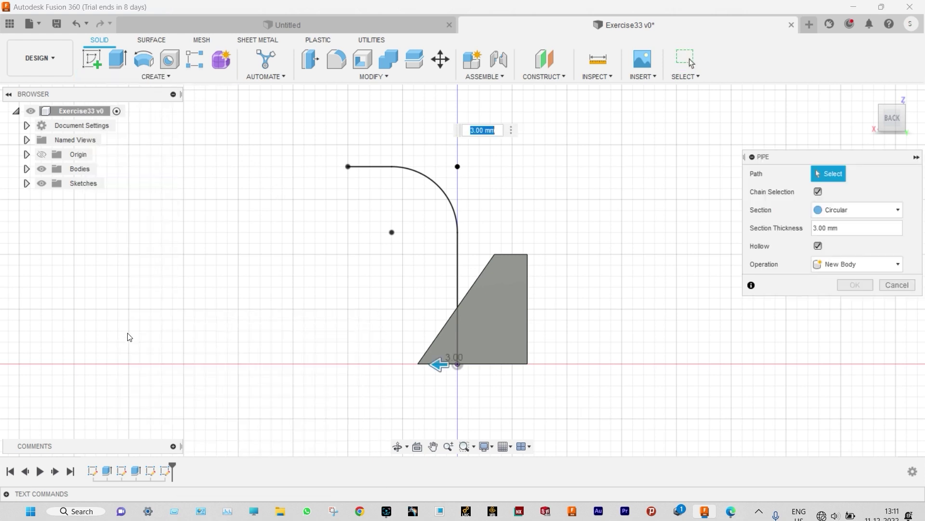
left_click(457, 236)
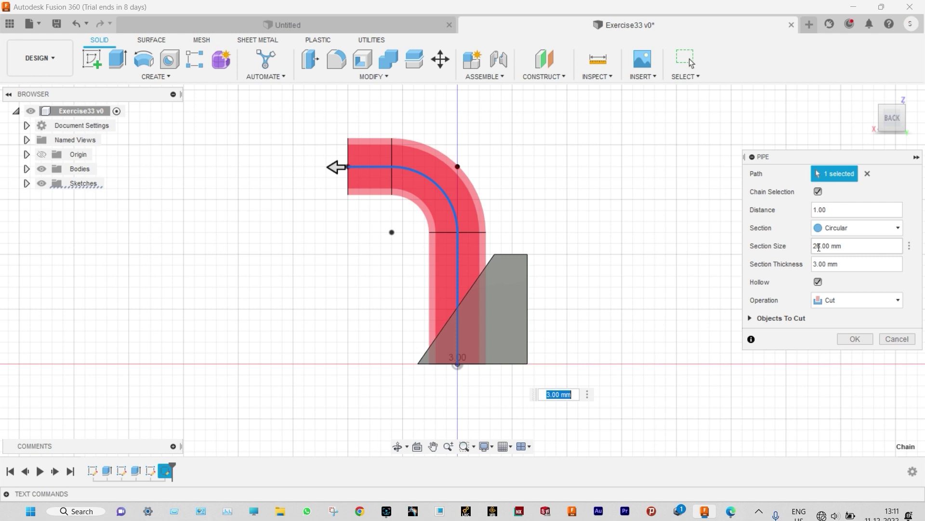
left_click(835, 300)
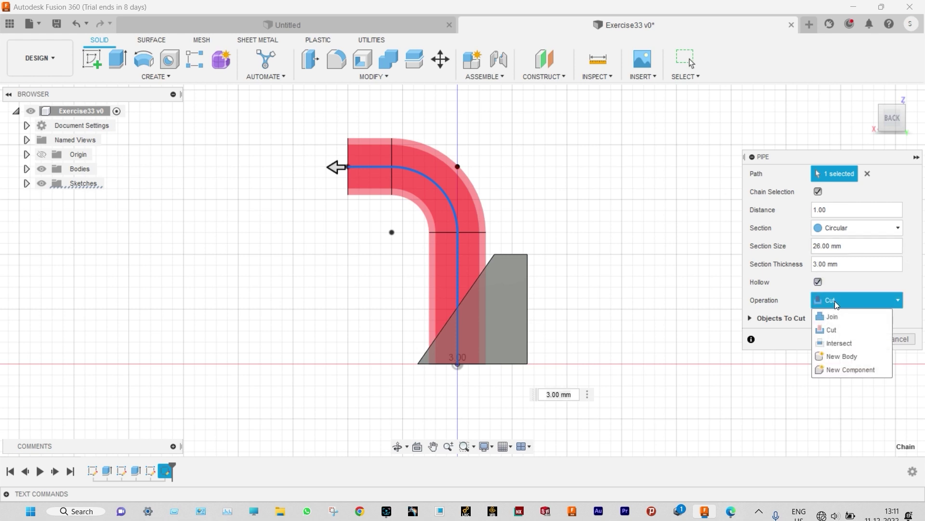
left_click(843, 356)
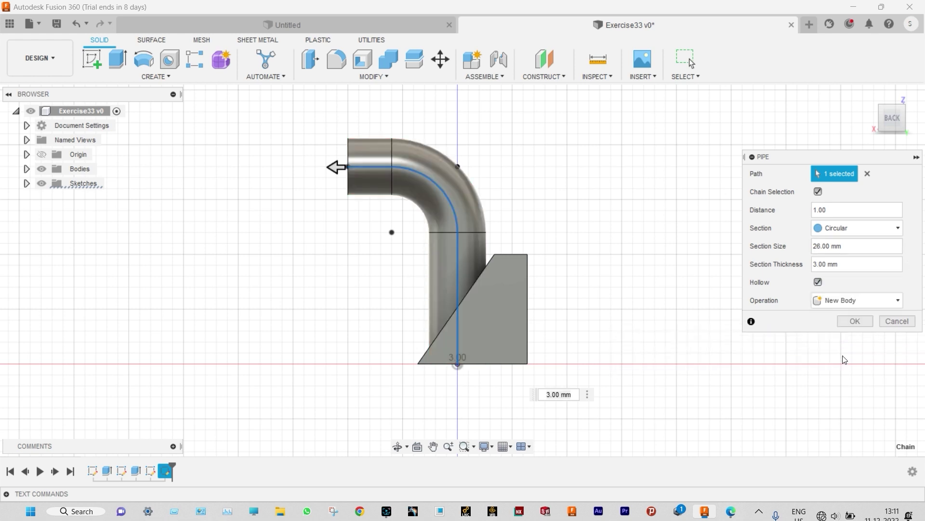
left_click(856, 322)
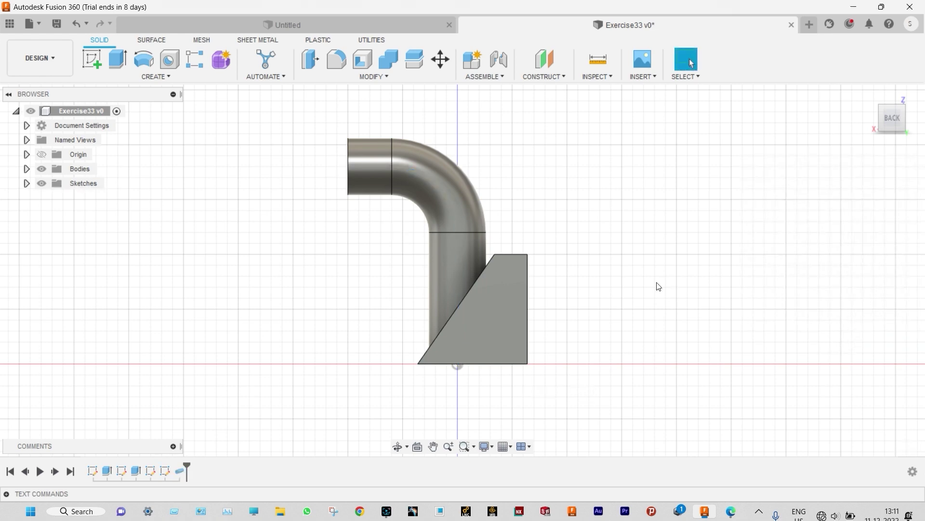
Create a section analysis of the block and pipe on the XZ plane with the cut direction flipped, and inspect the material inside the pipe
middle_click_drag(591, 256, 717, 204, "shift")
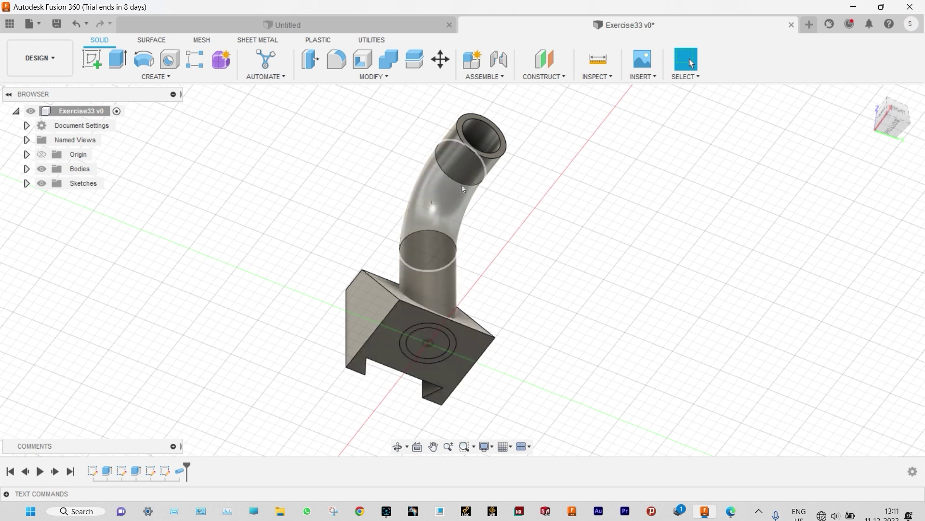
left_click(609, 76)
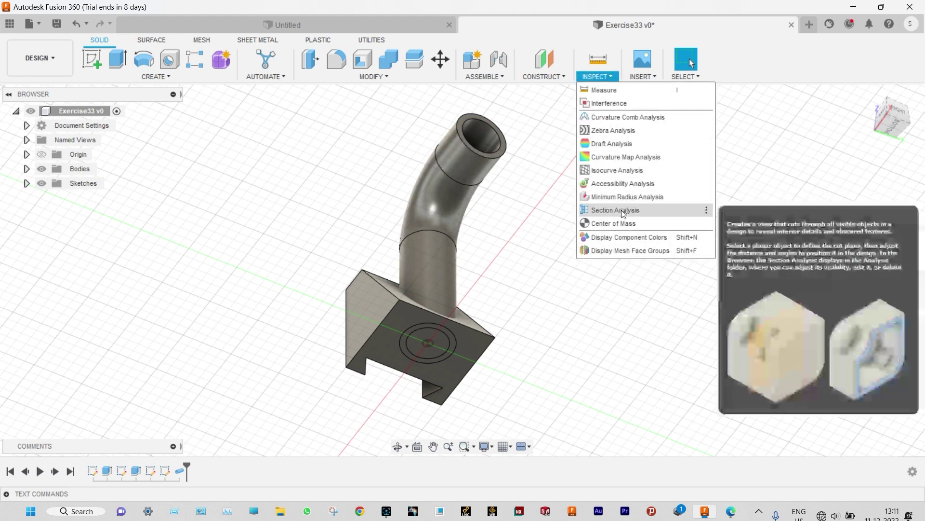
left_click(622, 210)
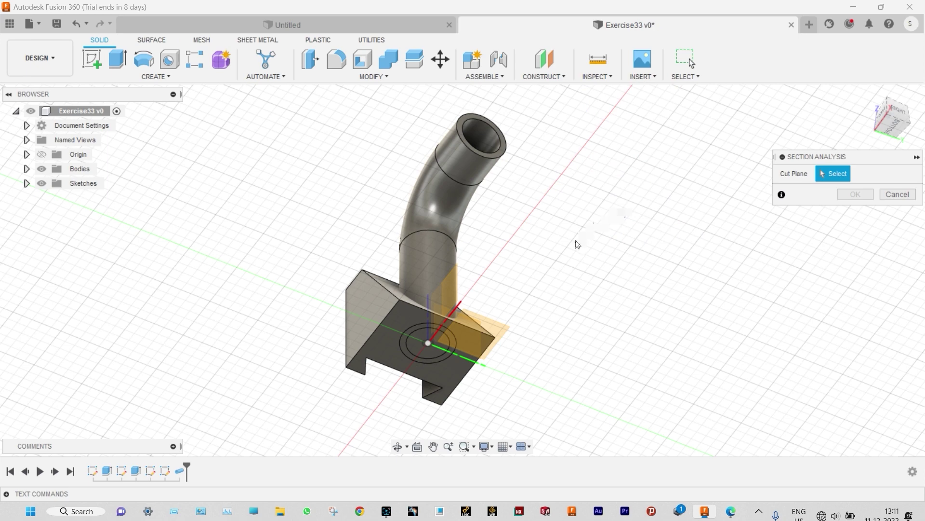
middle_click_drag(578, 244, 586, 271, "shift")
left_click(459, 313)
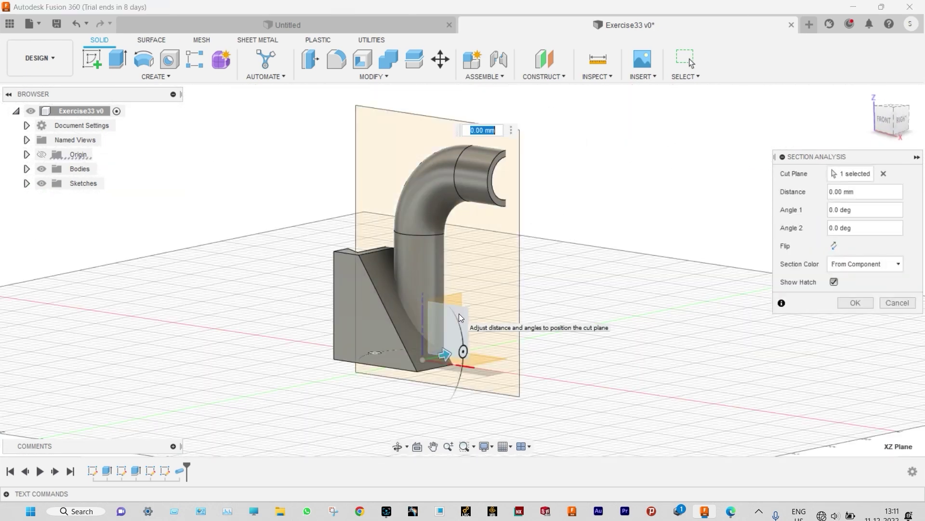
left_click(835, 246)
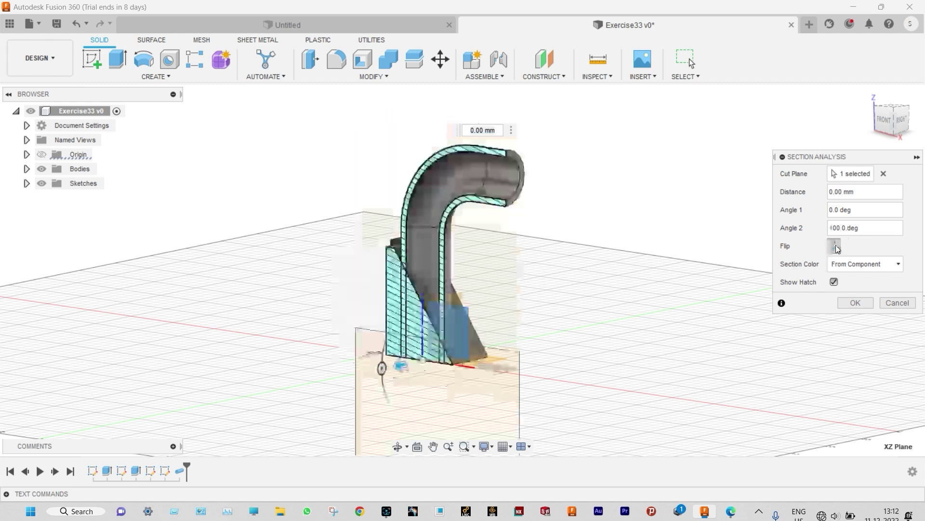
left_click(855, 303)
scroll(449, 329, "up", 4)
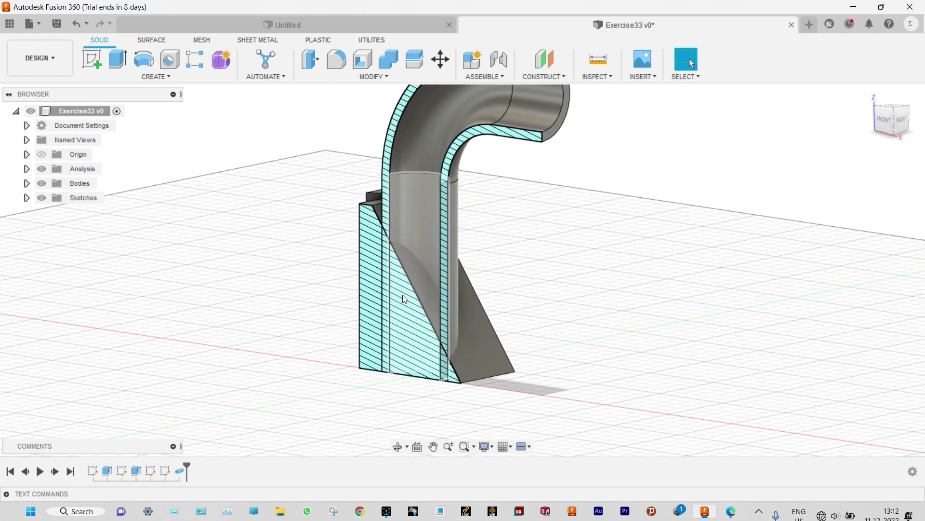
scroll(418, 284, "up", 2)
scroll(412, 316, "down", 3)
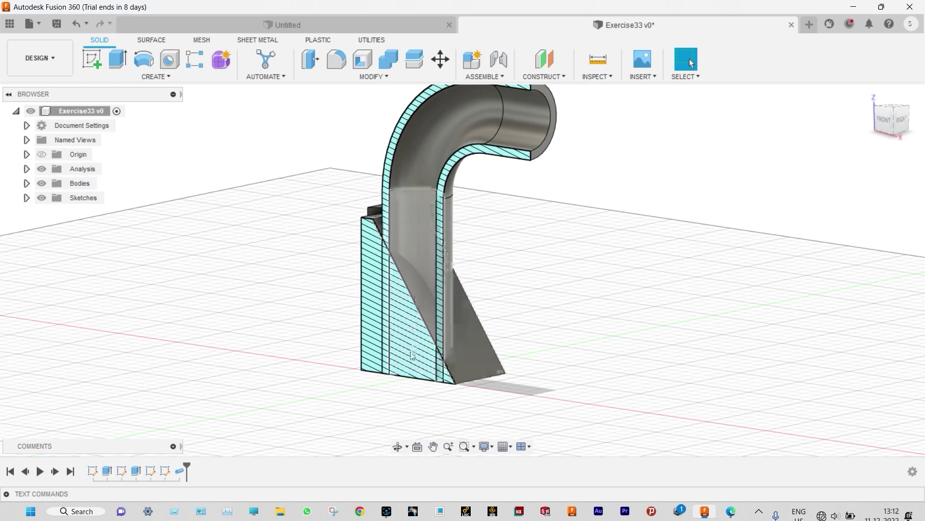
scroll(407, 340, "down", 1)
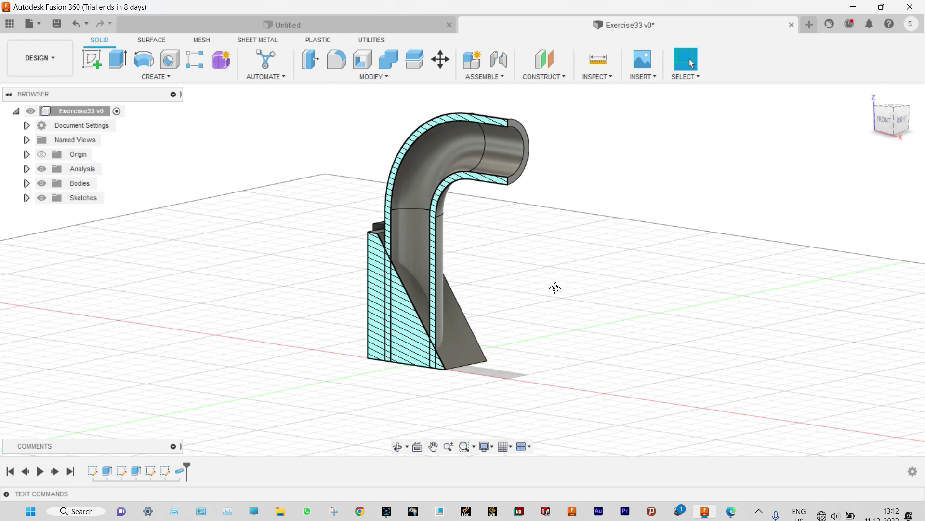
middle_click_drag(554, 287, 558, 248)
Sketch a 20 mm diameter circle centred on the origin on the block's bottom face and finish the sketch
middle_click_drag(587, 302, 603, 221, "shift")
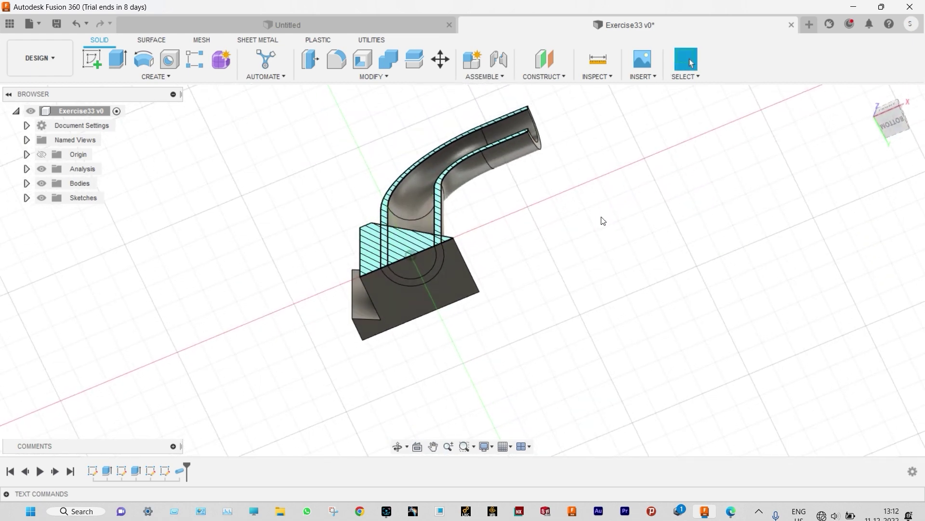
left_click(422, 264)
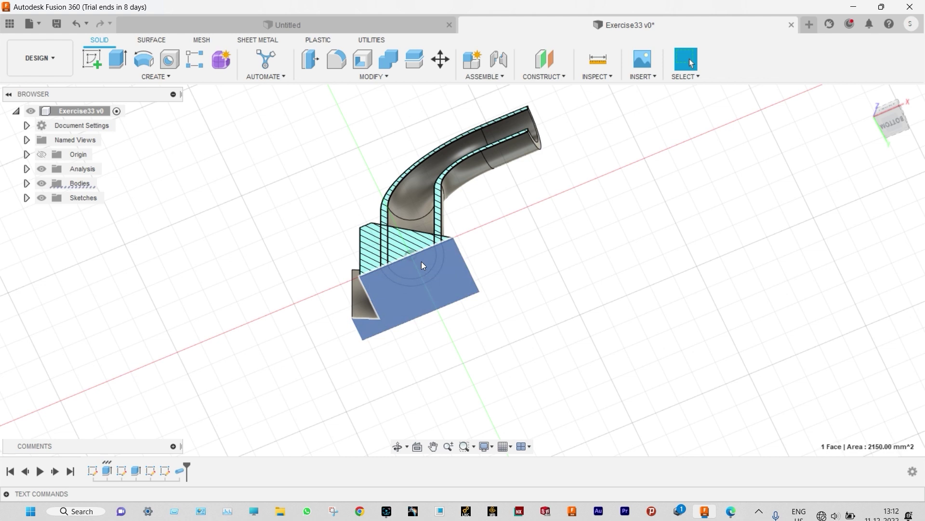
left_click(93, 57)
key("c")
left_click(462, 271)
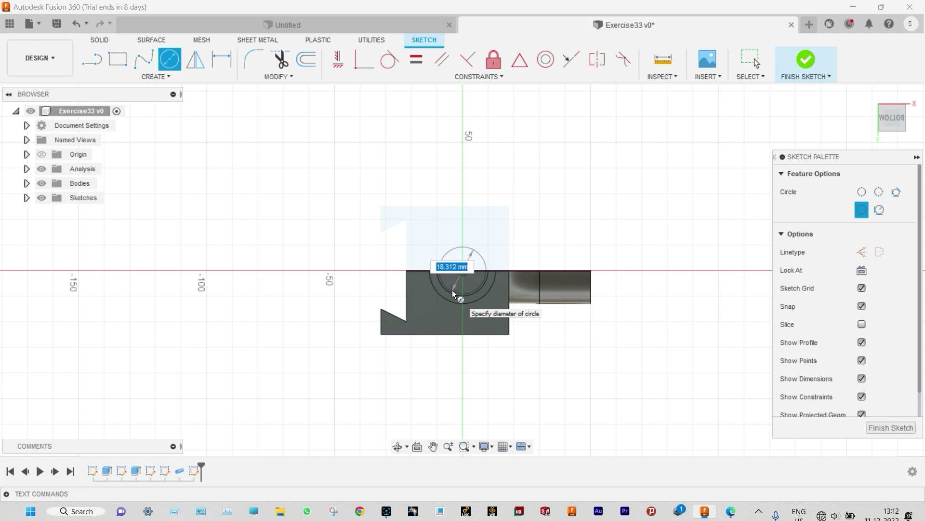
type("20")
key("Return")
key("Escape")
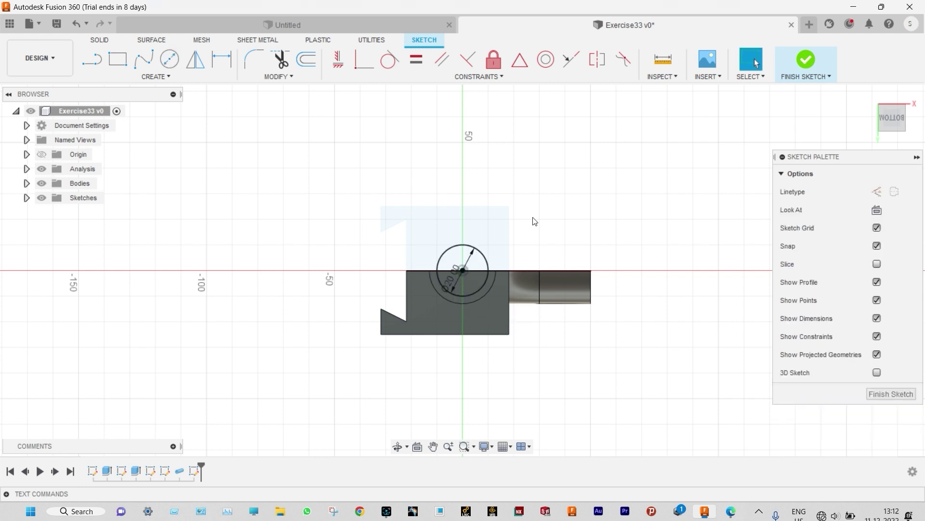
left_click(804, 61)
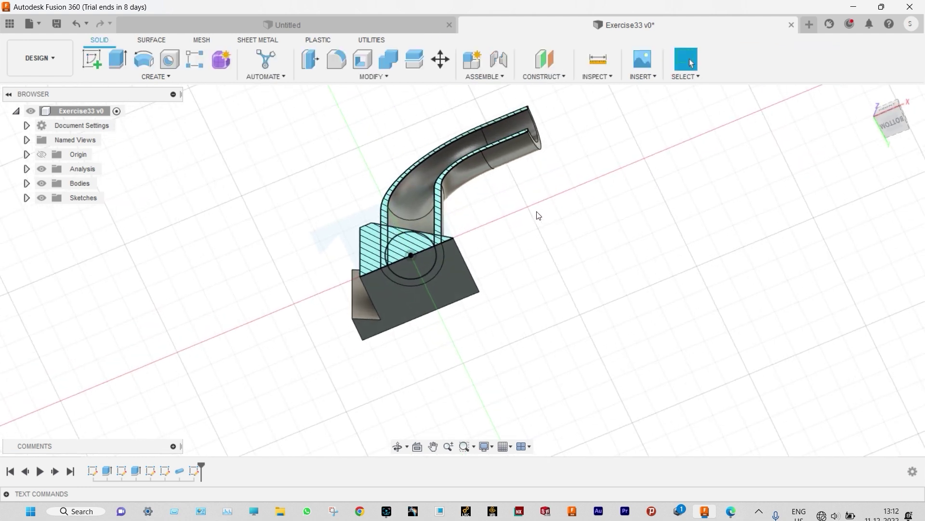
Extrude the 20 mm circle 40 mm upward as a cut, clearing the block material inside the pipe's bore
middle_click_drag(611, 244, 601, 306, "shift")
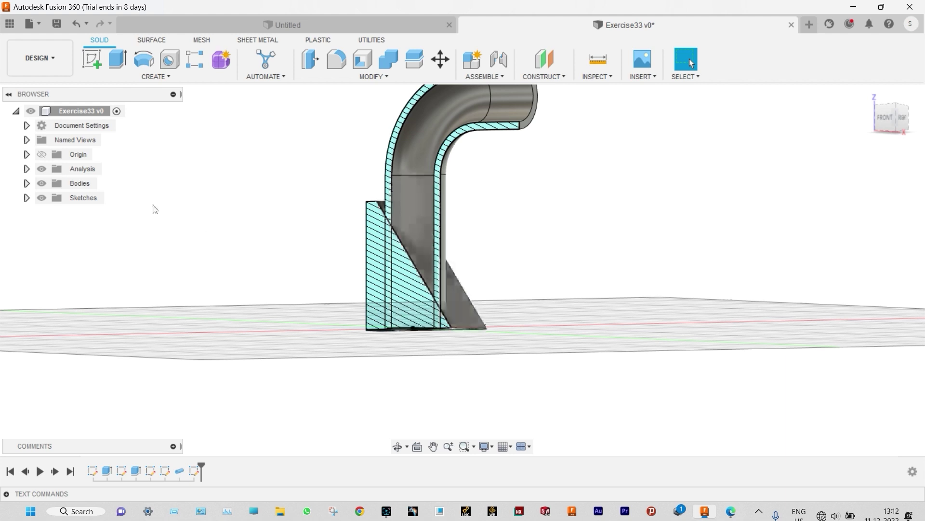
left_click(119, 62)
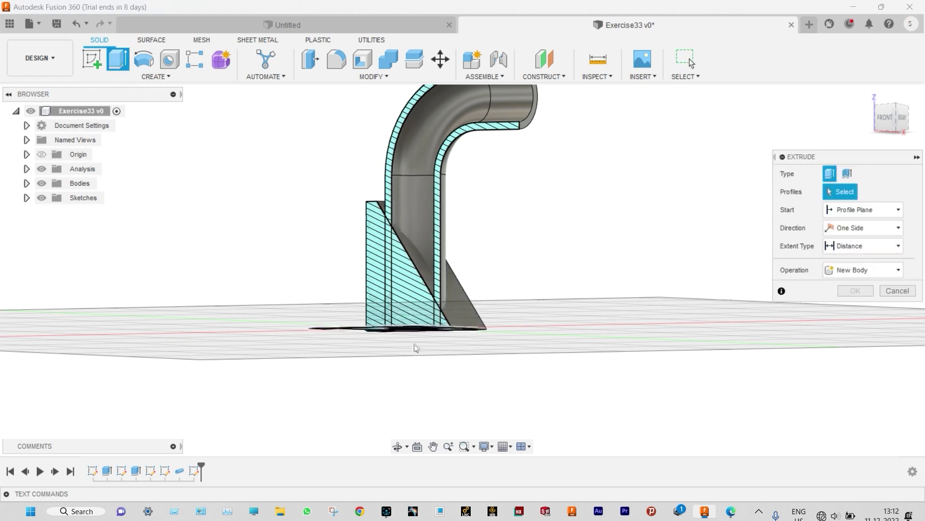
middle_click_drag(423, 387, 422, 311, "shift")
left_click(421, 310)
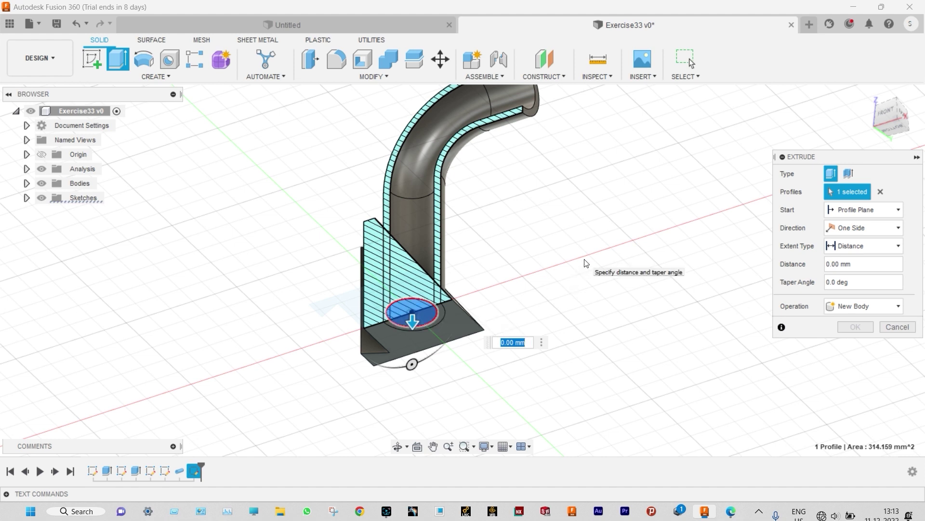
left_click(898, 246)
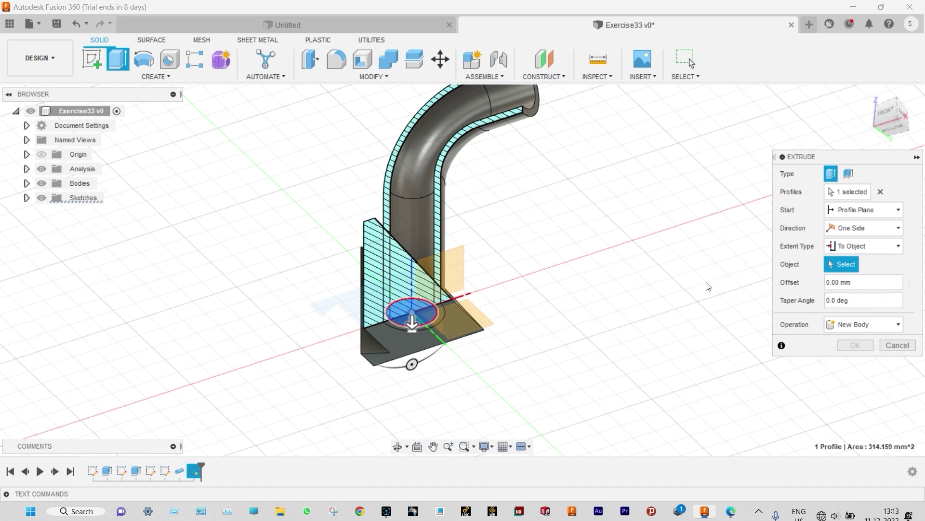
middle_click_drag(615, 278, 601, 341, "shift")
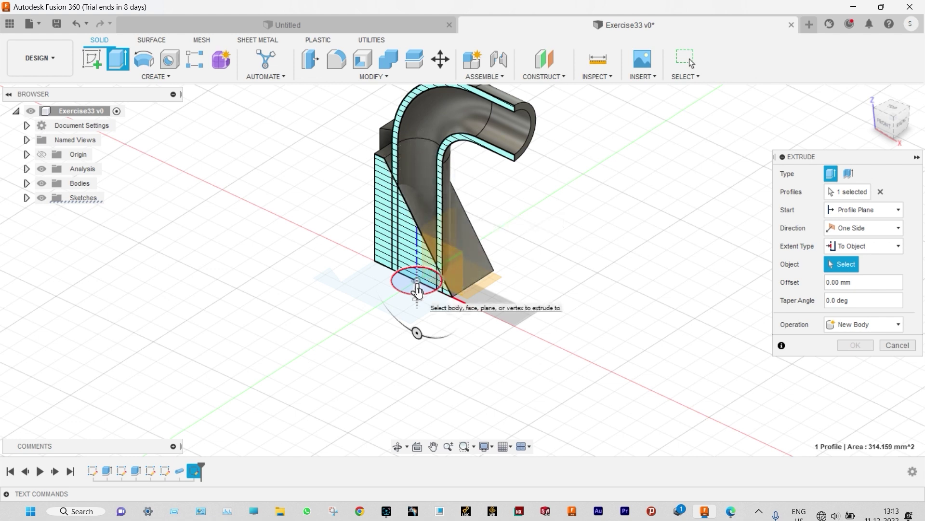
left_click_drag(417, 289, 416, 203)
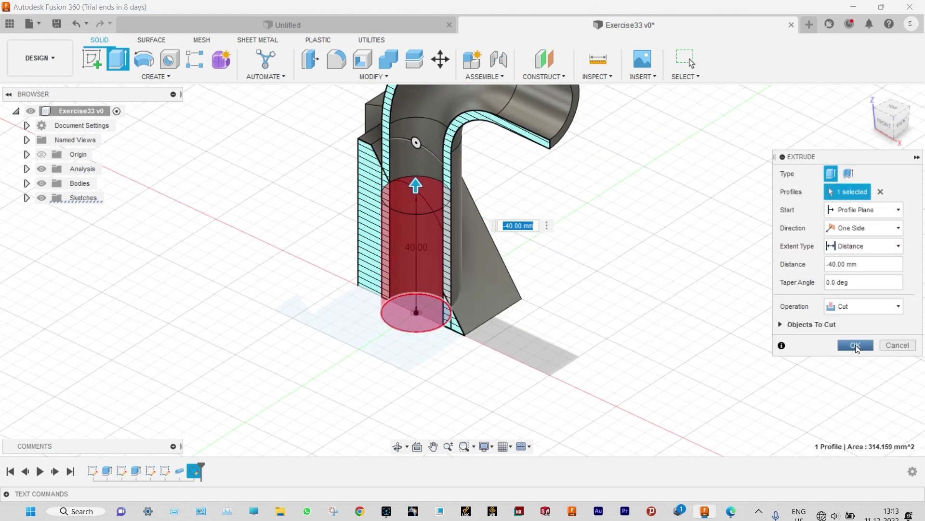
left_click(855, 345)
Combine the block as target body with the bent pipe as tool body using the Join operation
scroll(458, 189, "up", 2)
middle_click_drag(459, 191, 570, 209, "shift")
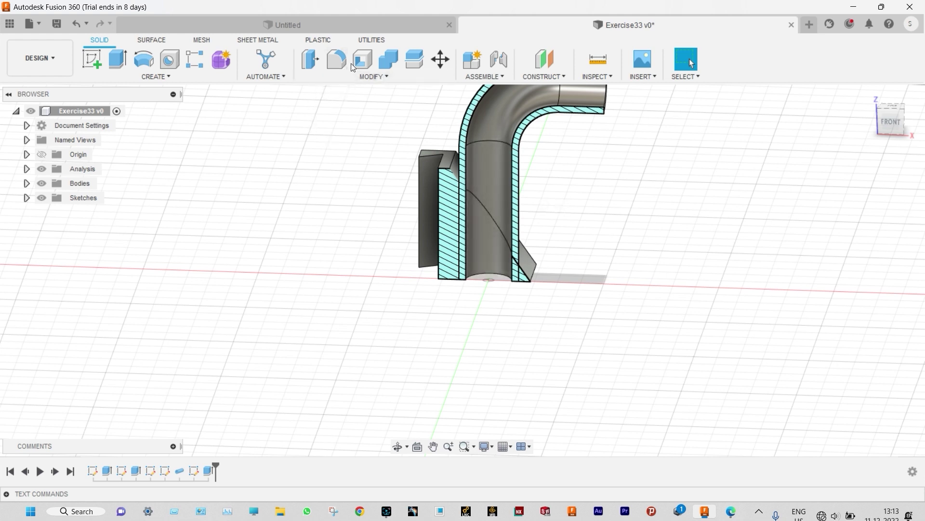
left_click(386, 67)
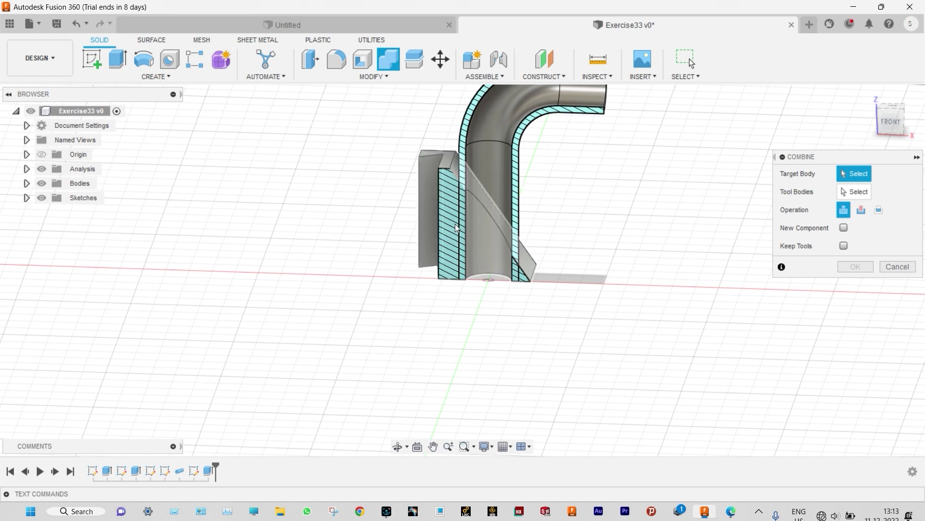
left_click(449, 163)
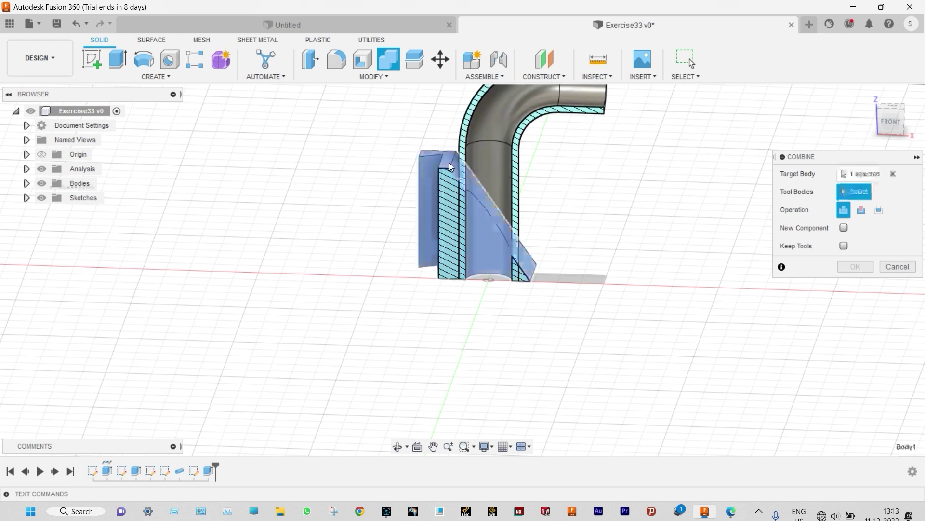
left_click(559, 96)
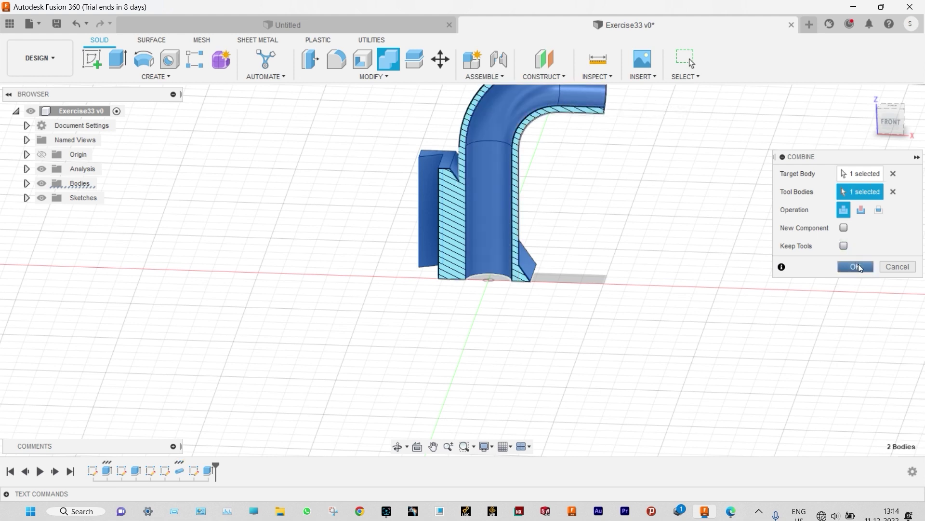
left_click(859, 265)
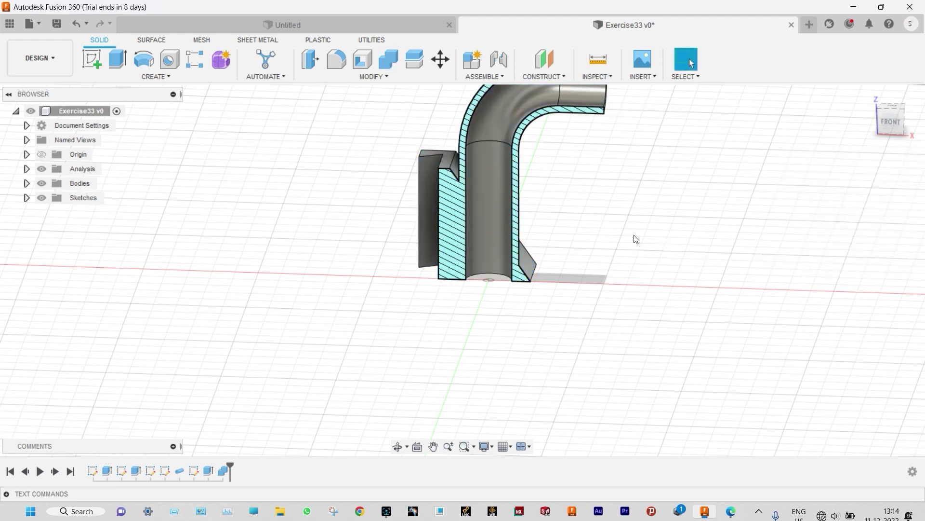
Hide the section analysis to show the whole part
scroll(665, 162, "up", 3)
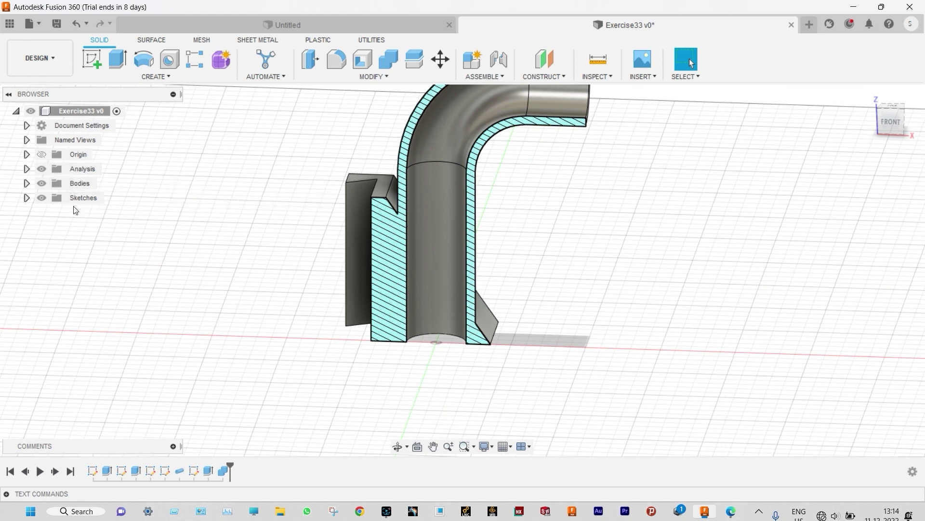
left_click(42, 169)
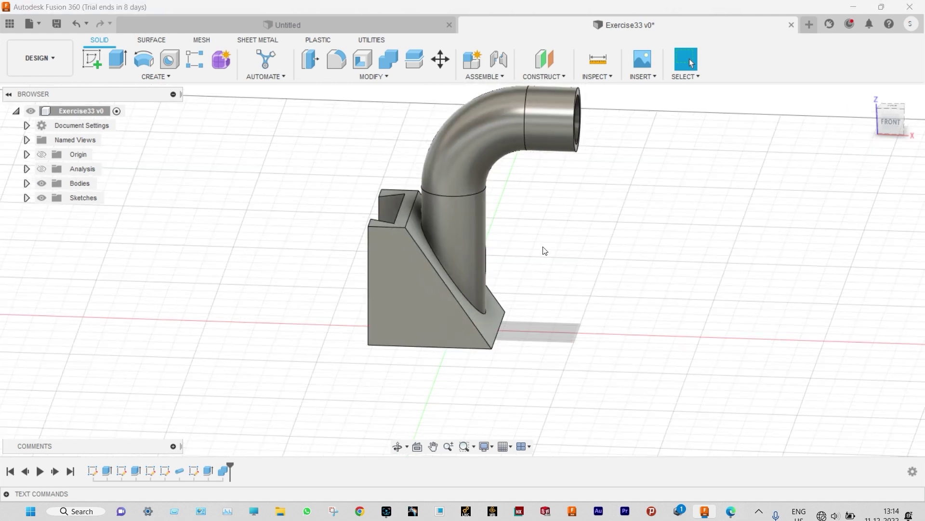
scroll(621, 116, "up", 3)
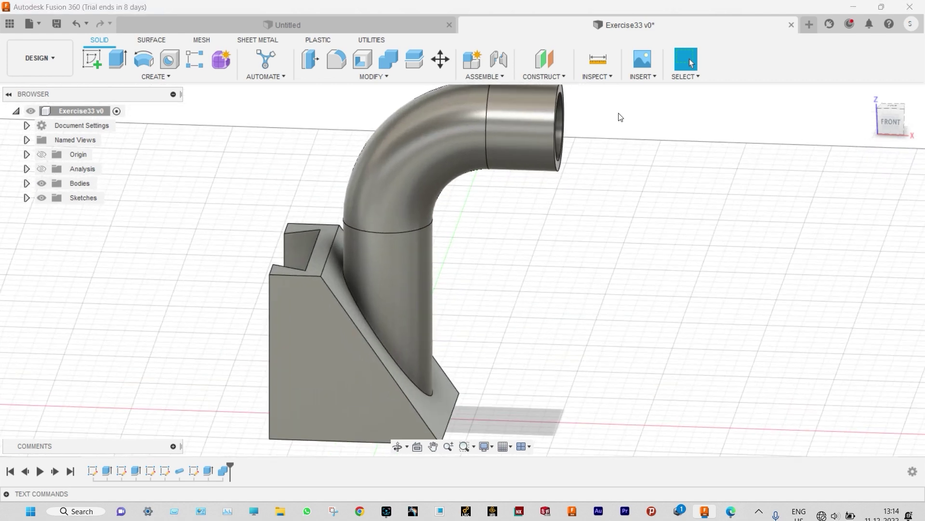
Apply the Coating - Titanium Nitride appearance to the whole joined body
key("a")
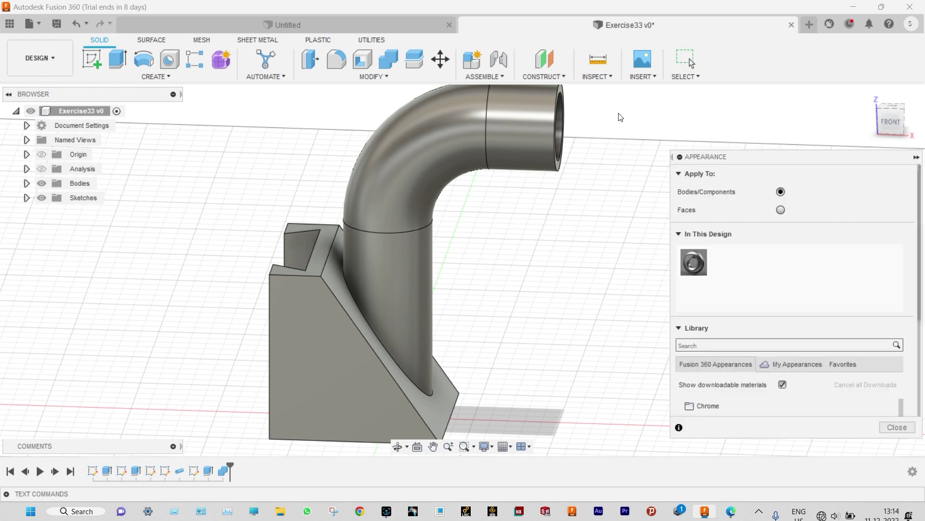
scroll(786, 407, "down", 3)
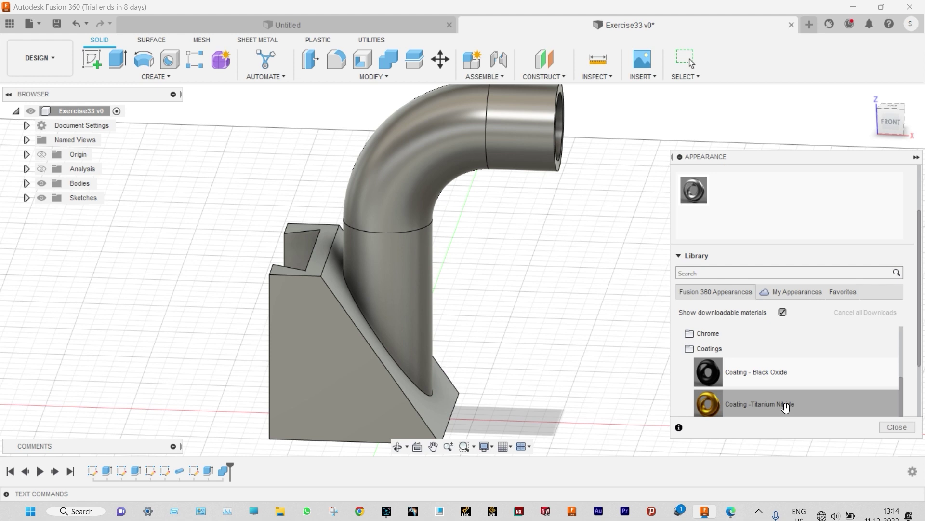
left_click_drag(785, 406, 411, 293)
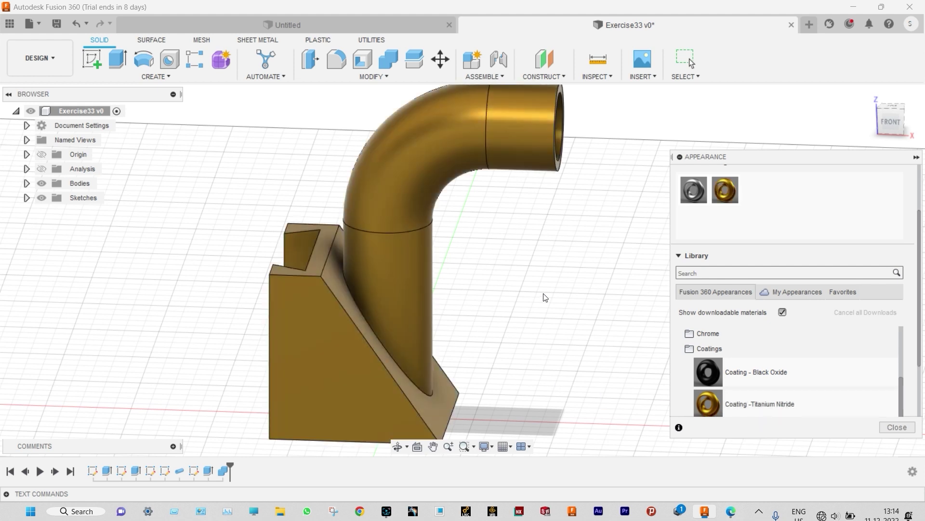
left_click(890, 427)
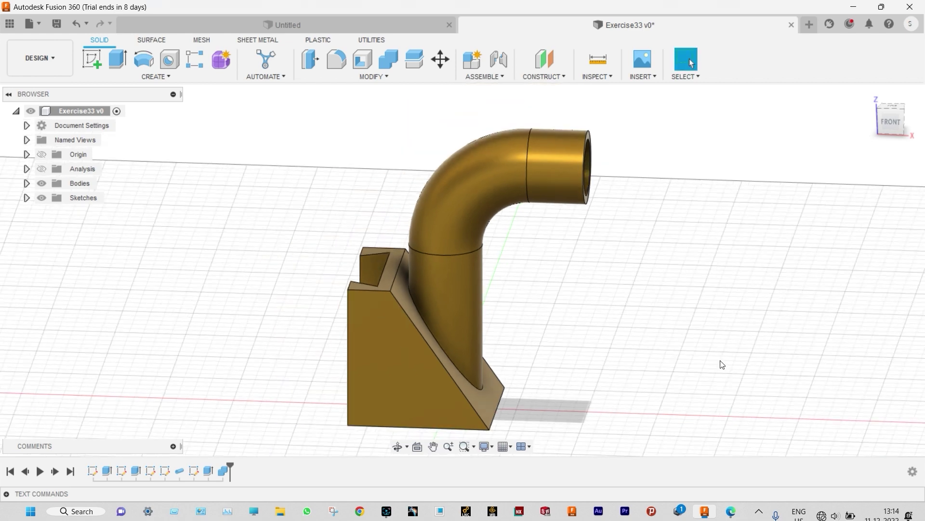
middle_click_drag(725, 347, 622, 371, "shift")
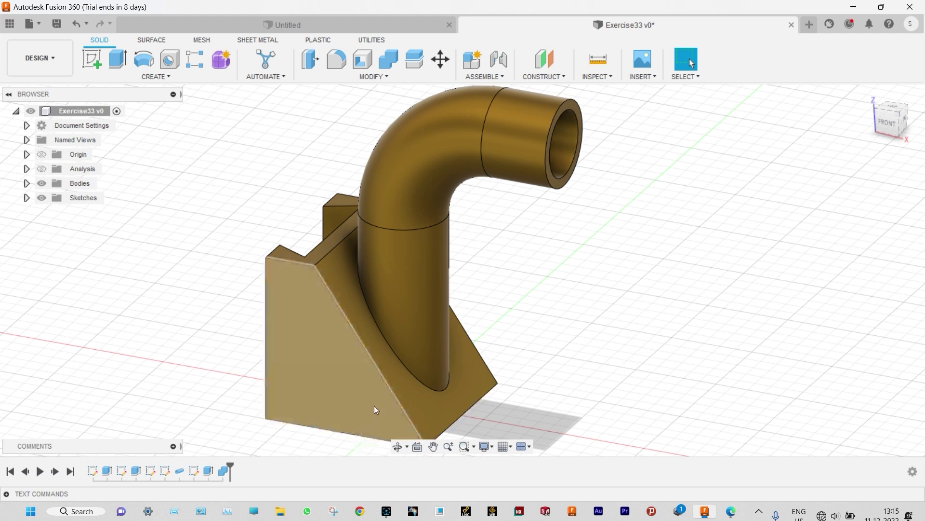
scroll(293, 432, "up", 1)
scroll(293, 432, "down", 1)
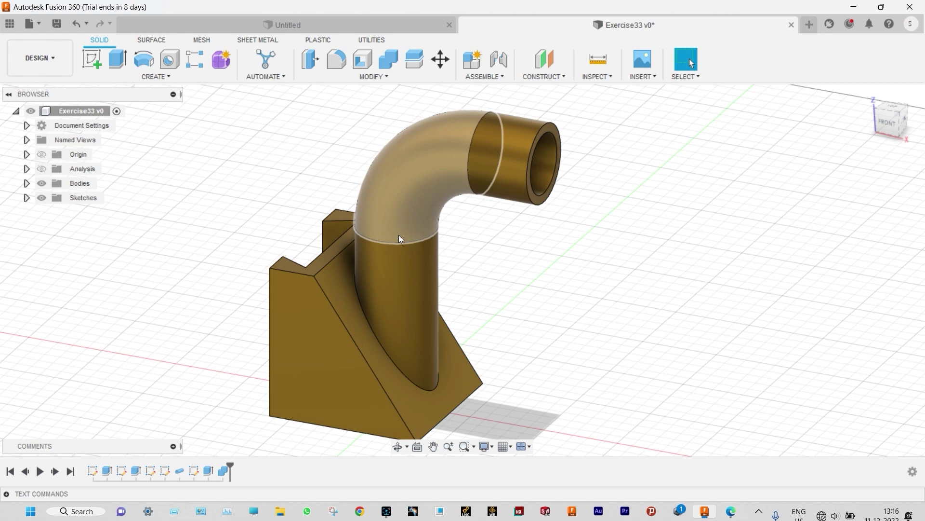
middle_click_drag(398, 237, 375, 337, "shift")
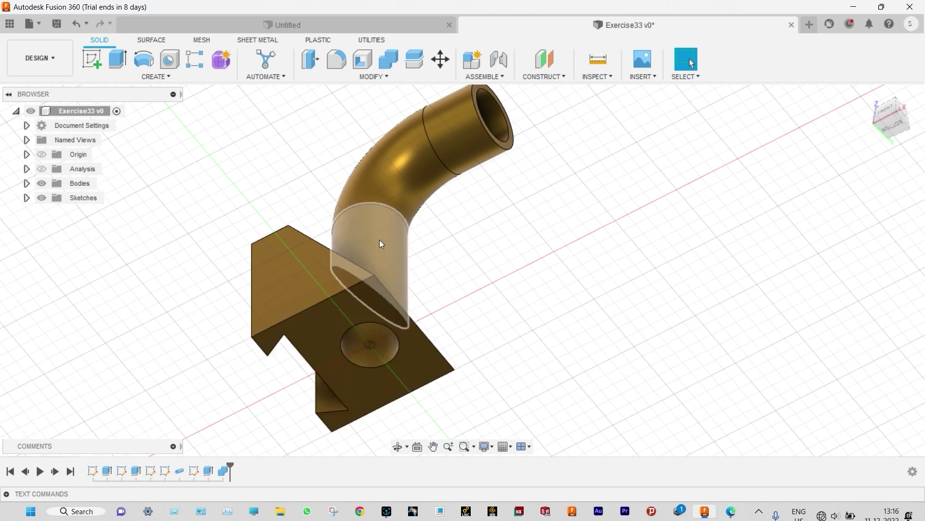
middle_click_drag(481, 240, 521, 222, "shift")
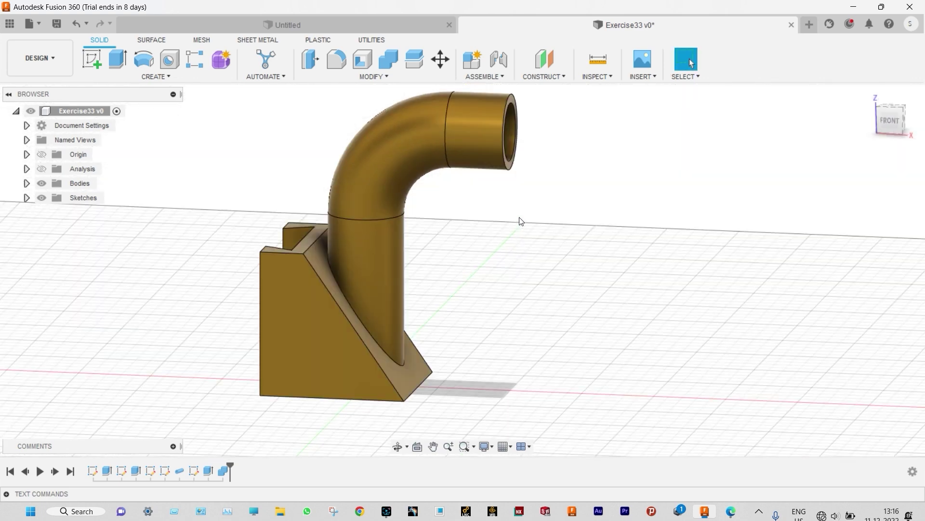